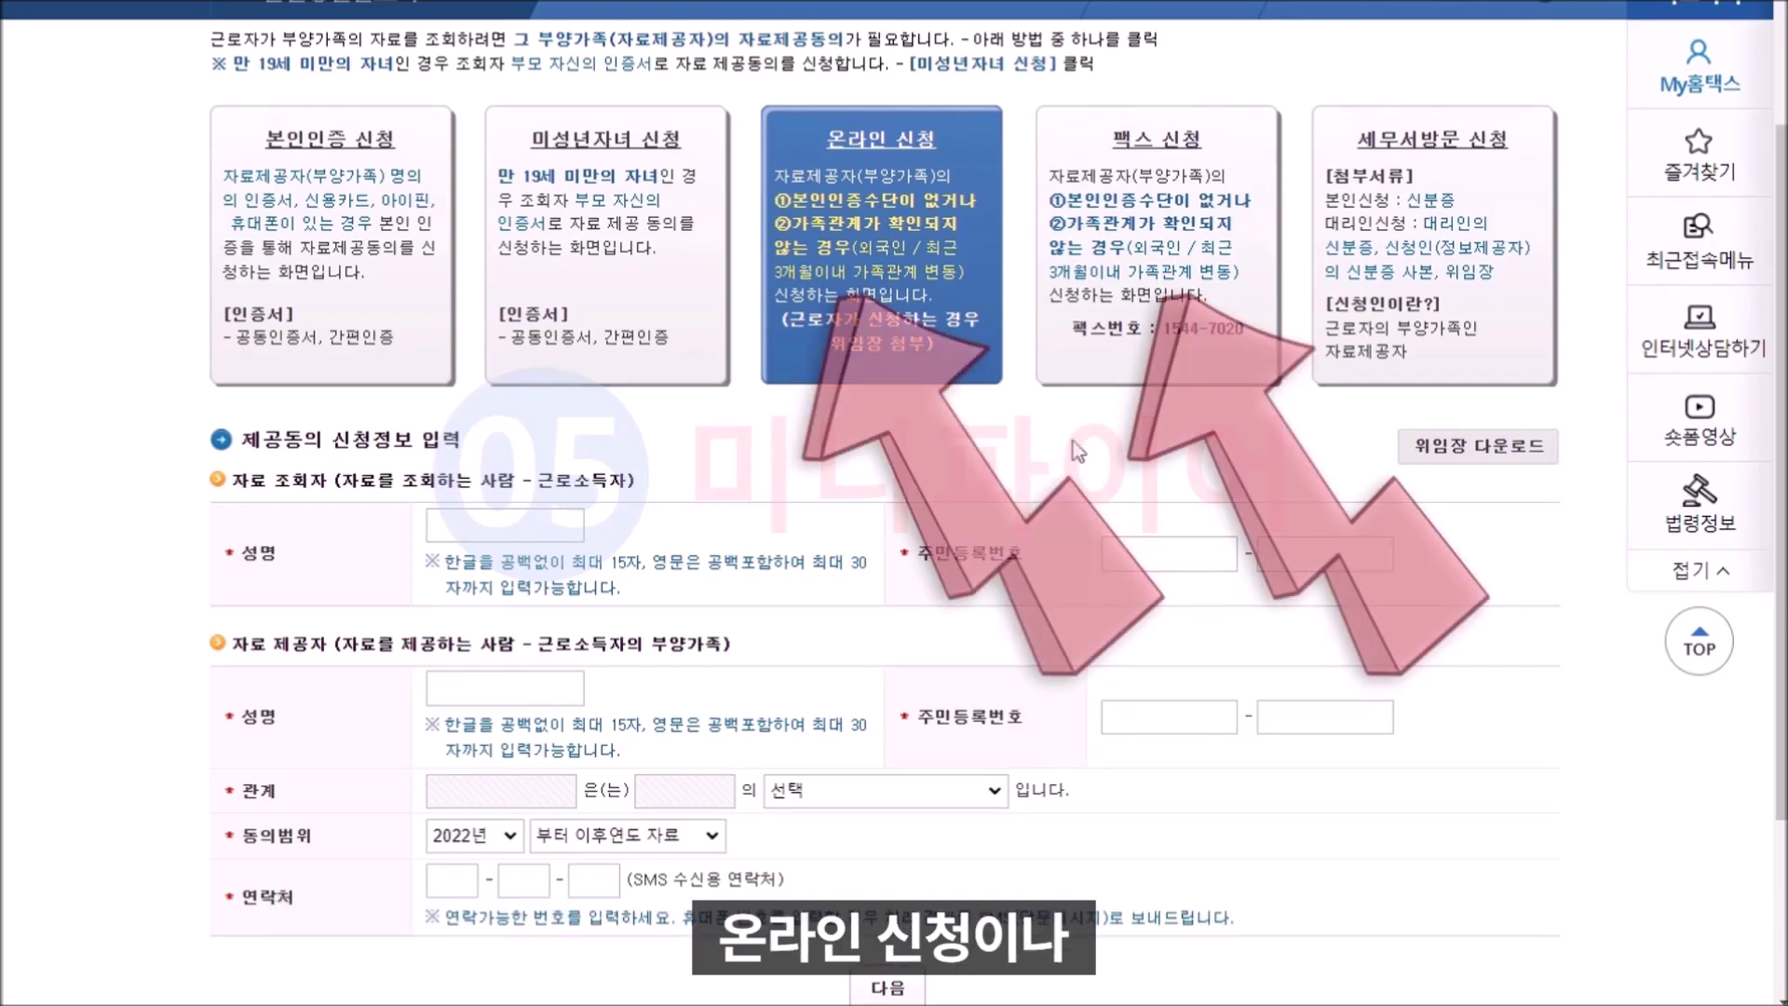
Step: Show the fax application (팩스 신청) form for dependents' data consent, followed by the tax office visit application (세무서방문 신청)
left_click(1193, 337)
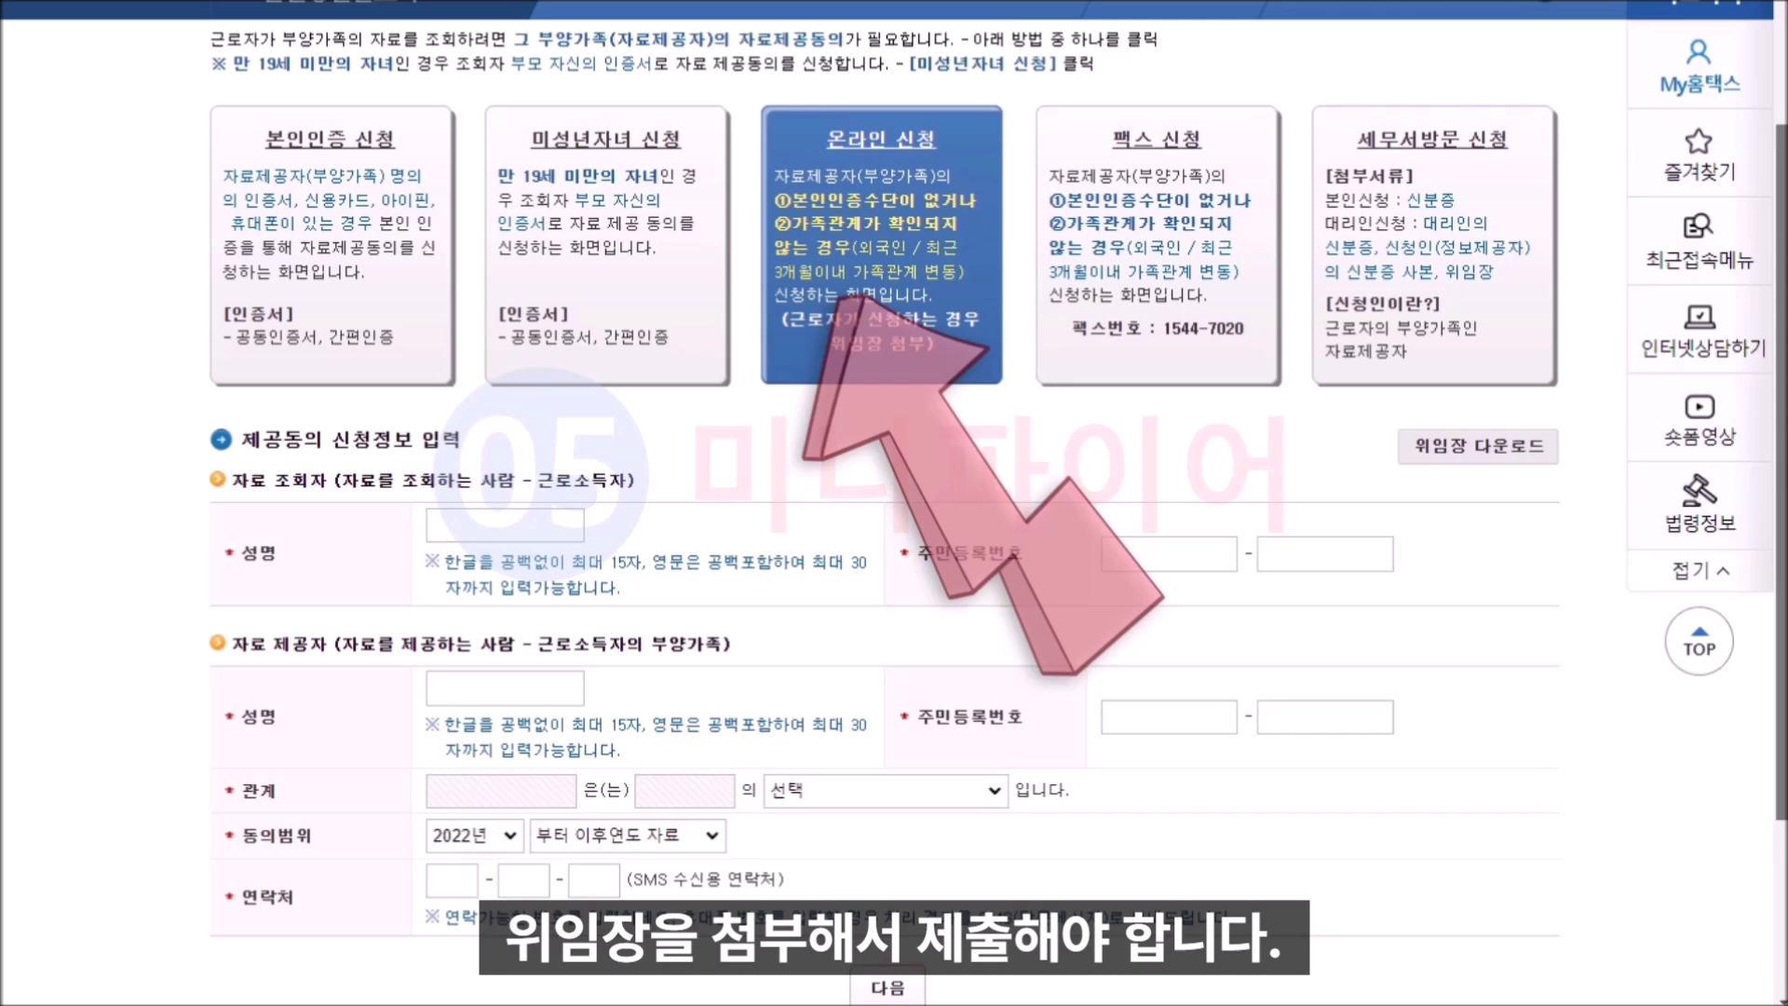
left_click(1210, 279)
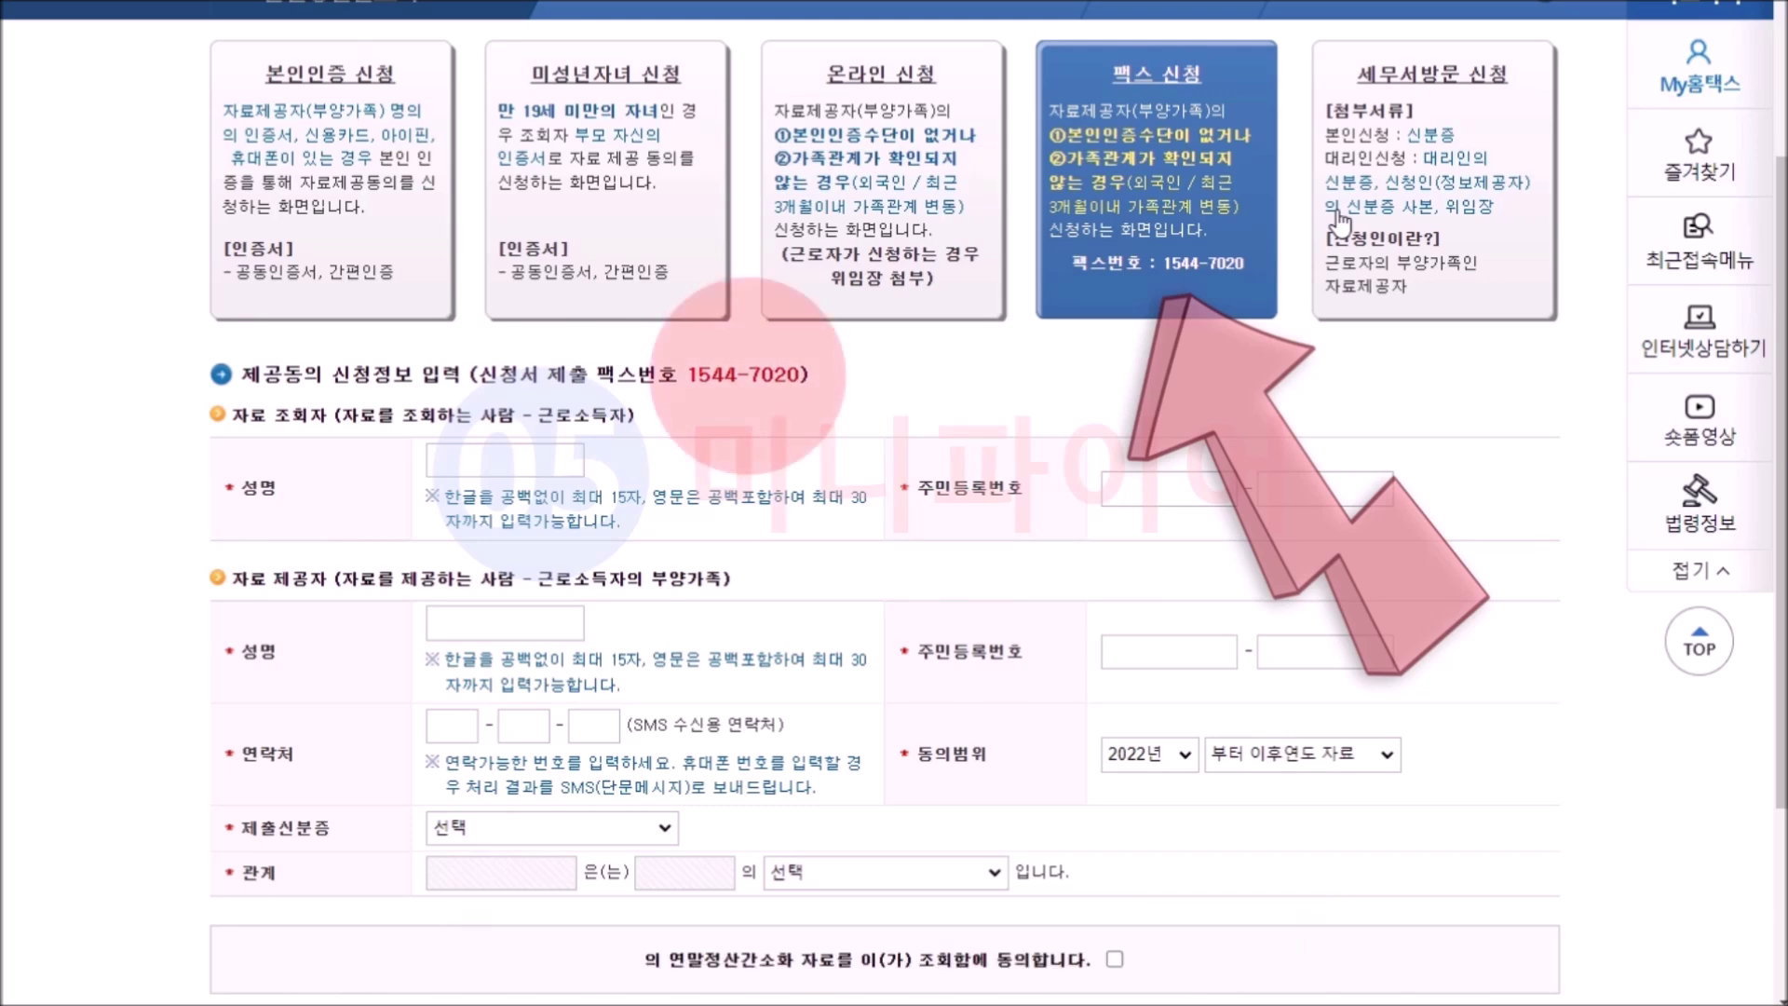
left_click(1339, 223)
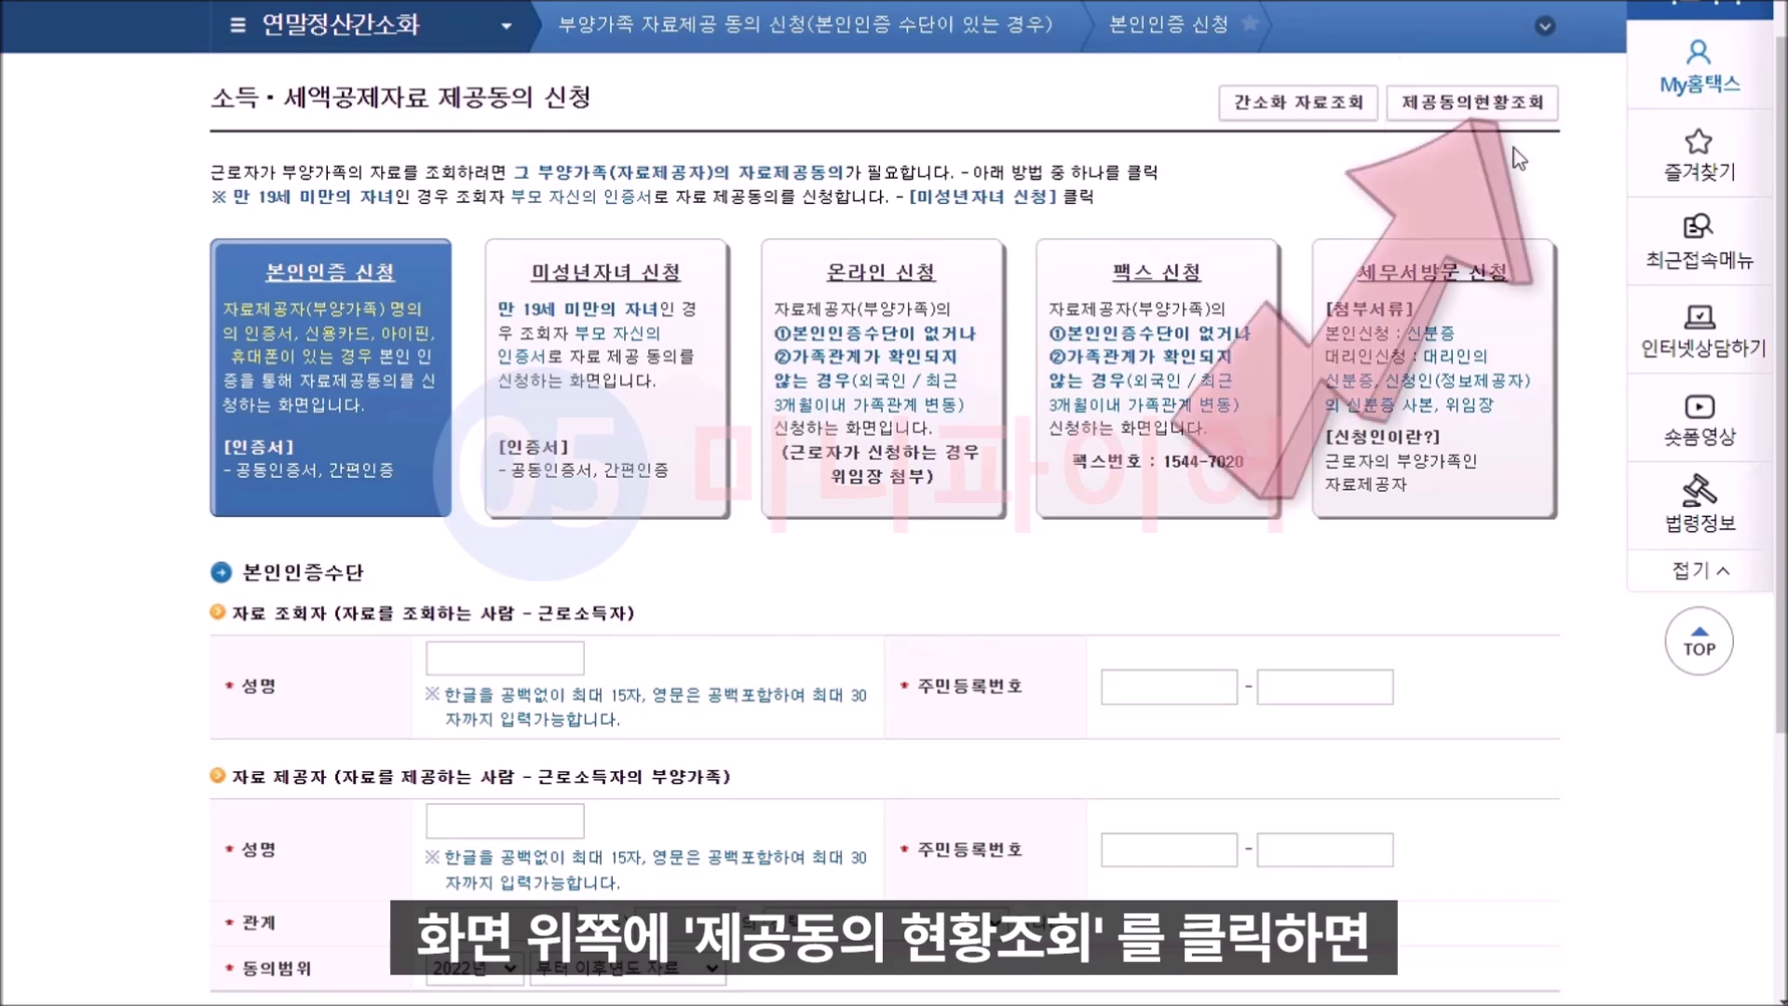
Step: Open the data consent status page (제공동의 현황 조회) and look up the records for tax year 2022
left_click(1490, 103)
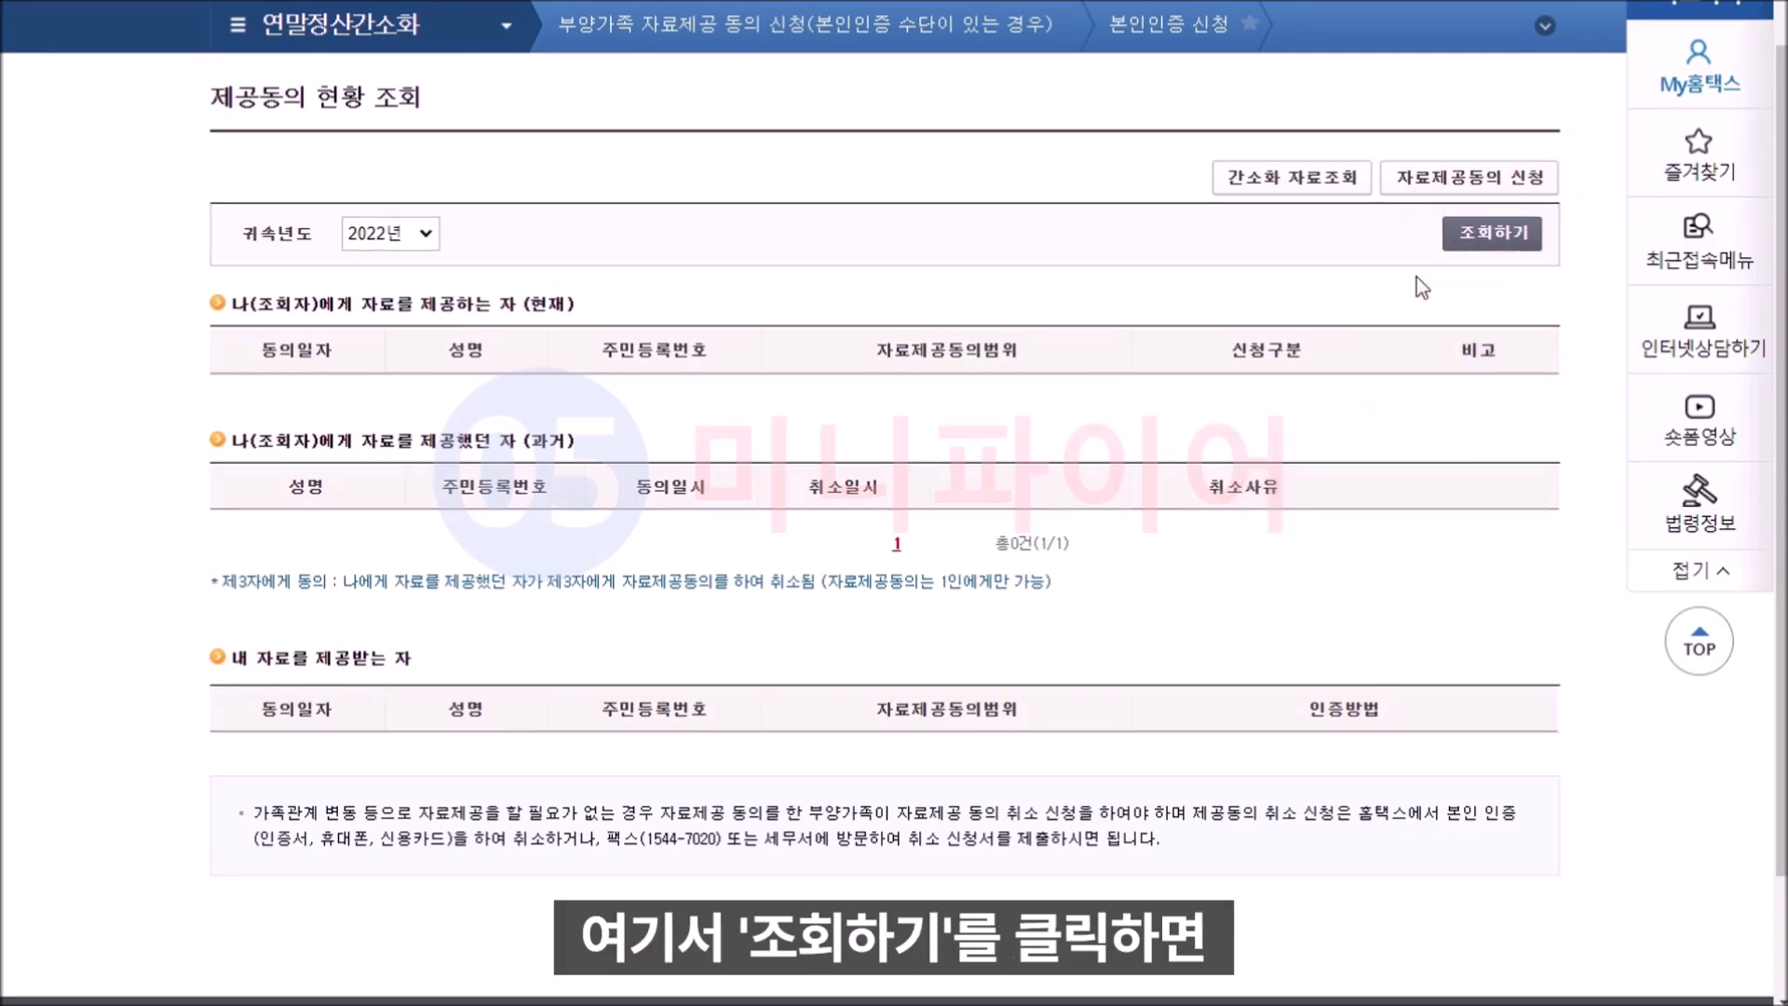
left_click(1497, 240)
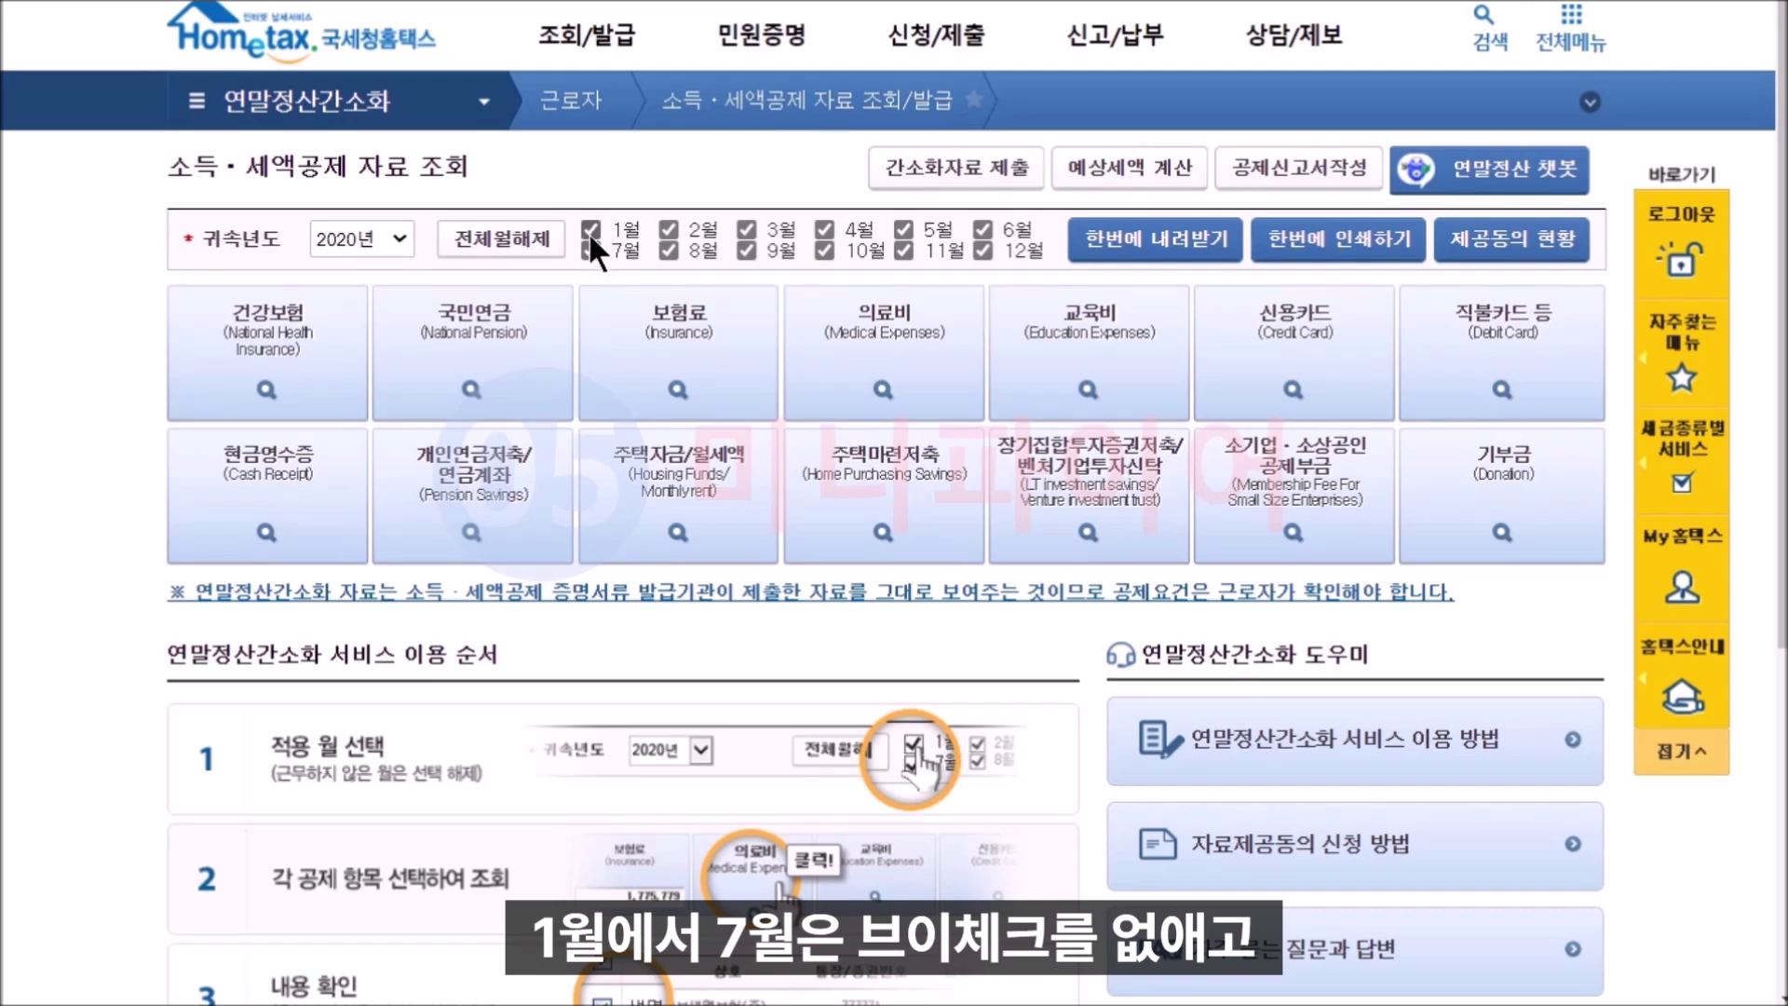
Step: Exclude January through July from the 2020 deduction data, leaving only August to December selected
left_click(588, 228)
left_click(667, 228)
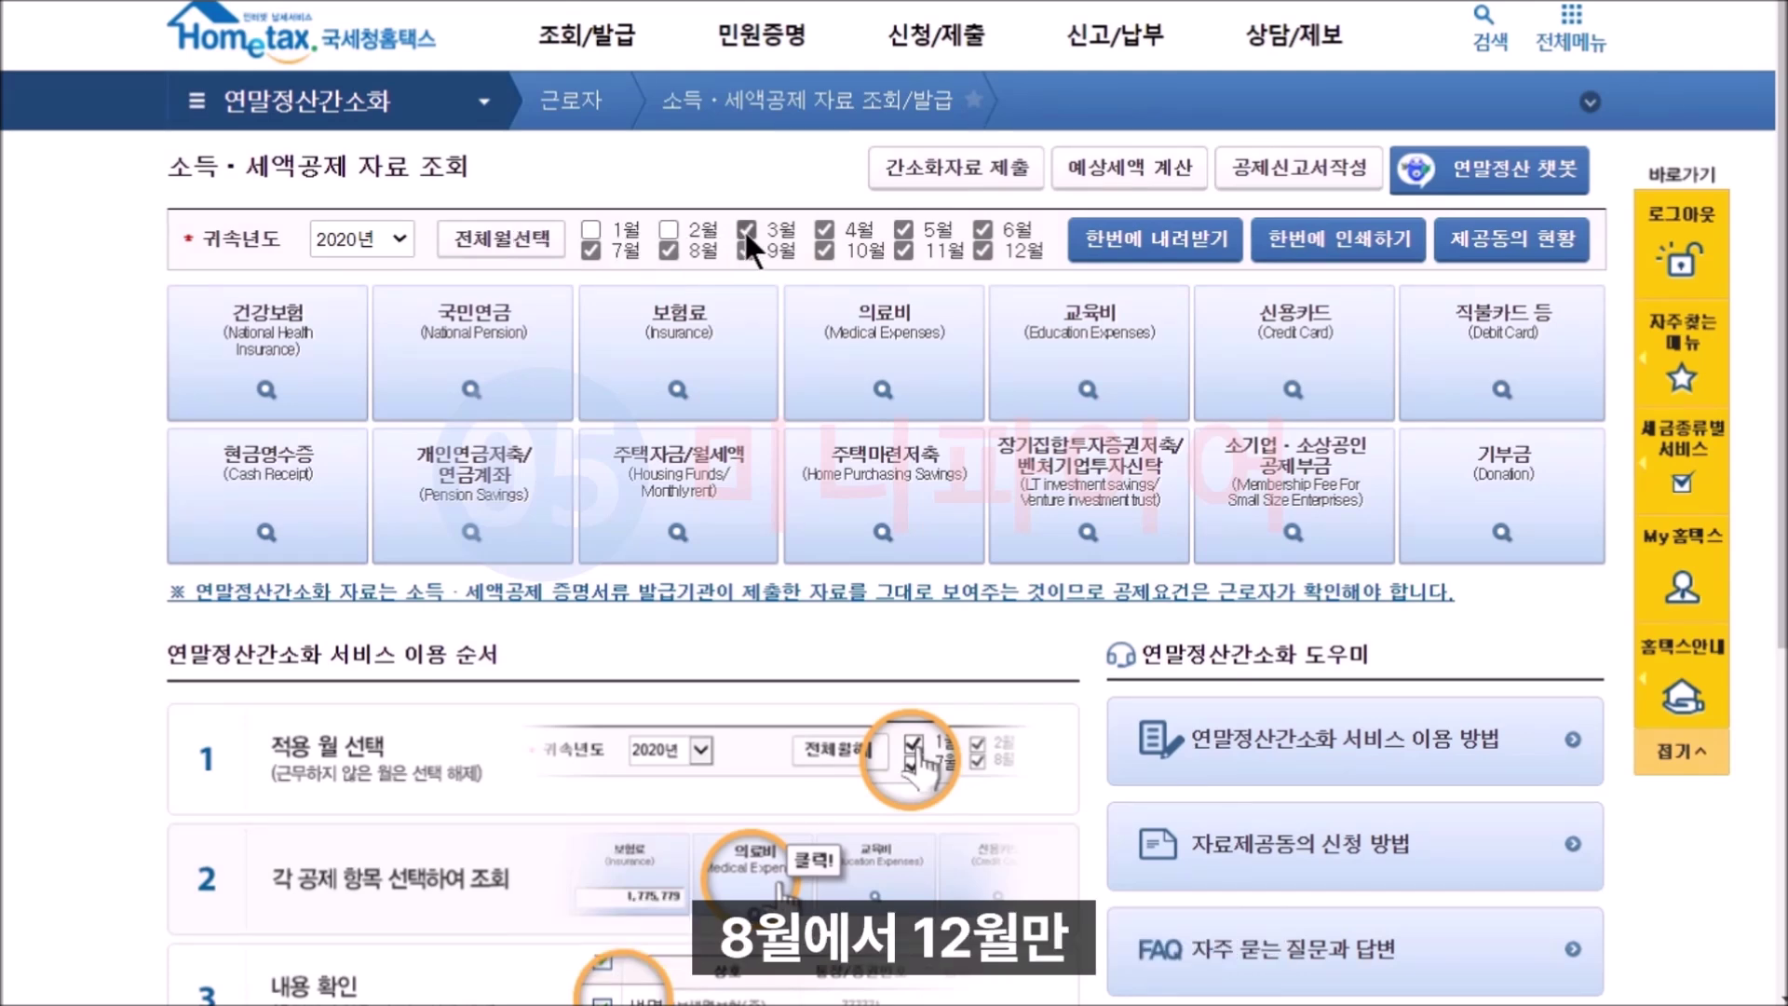
left_click(824, 228)
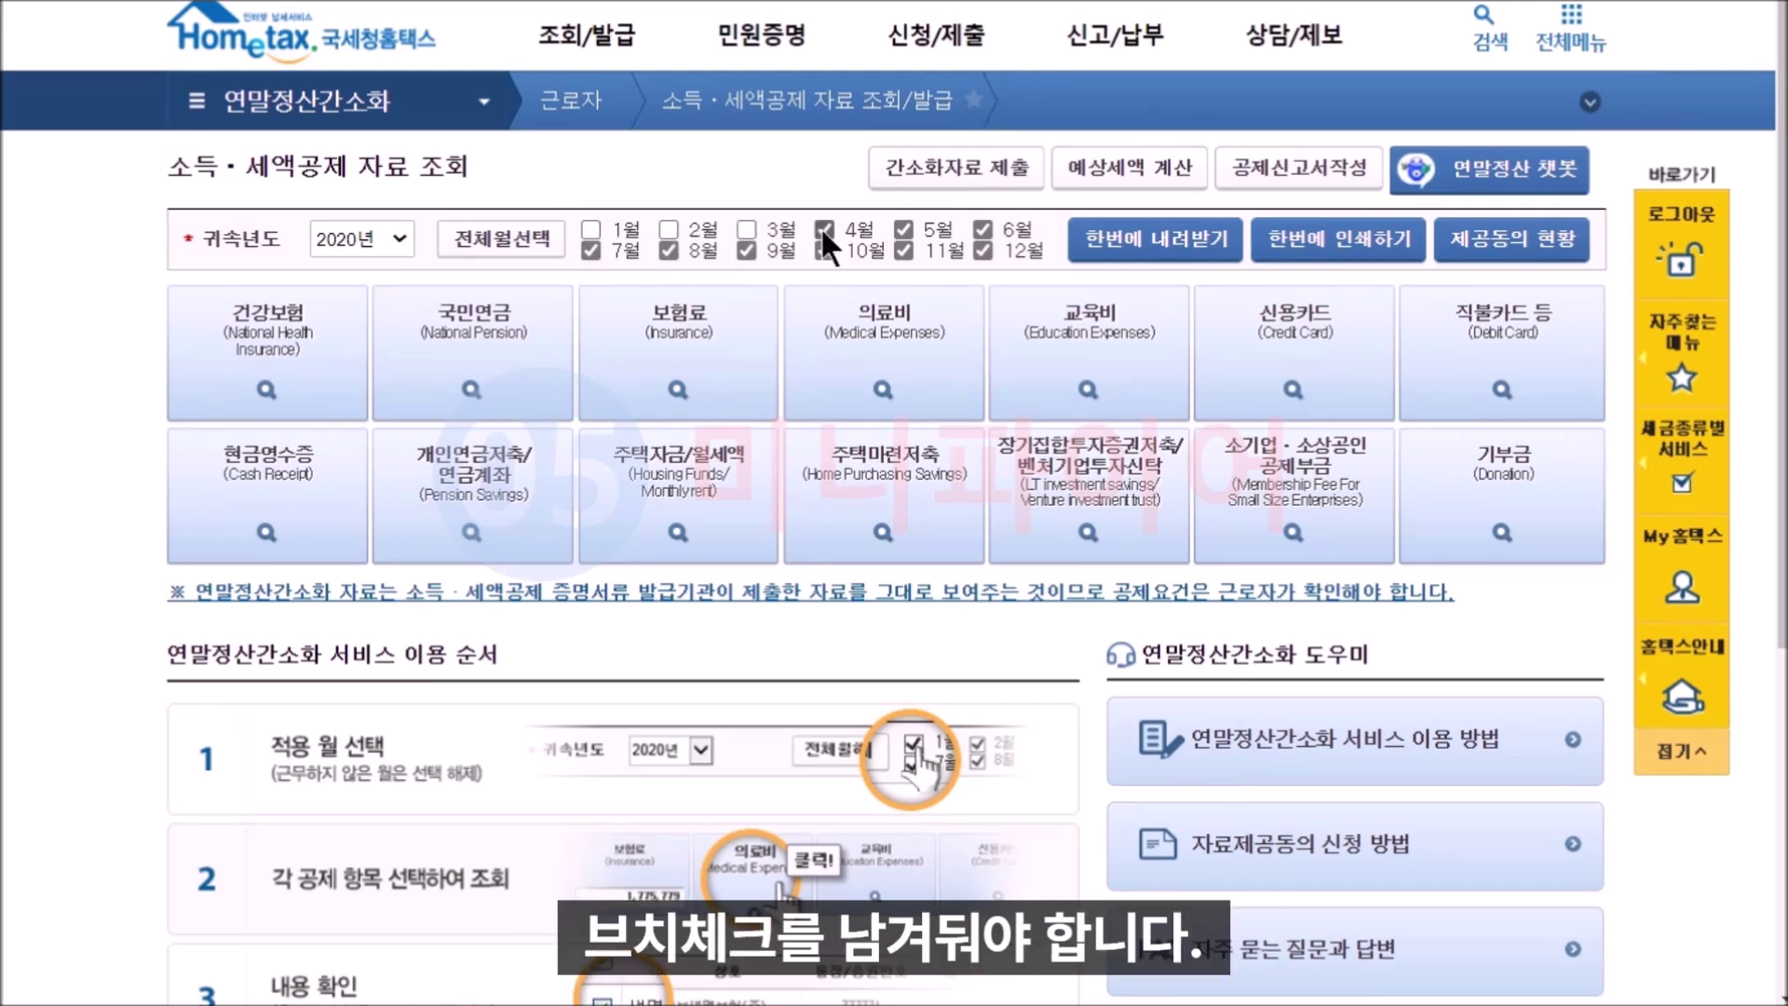
left_click(975, 233)
left_click(589, 249)
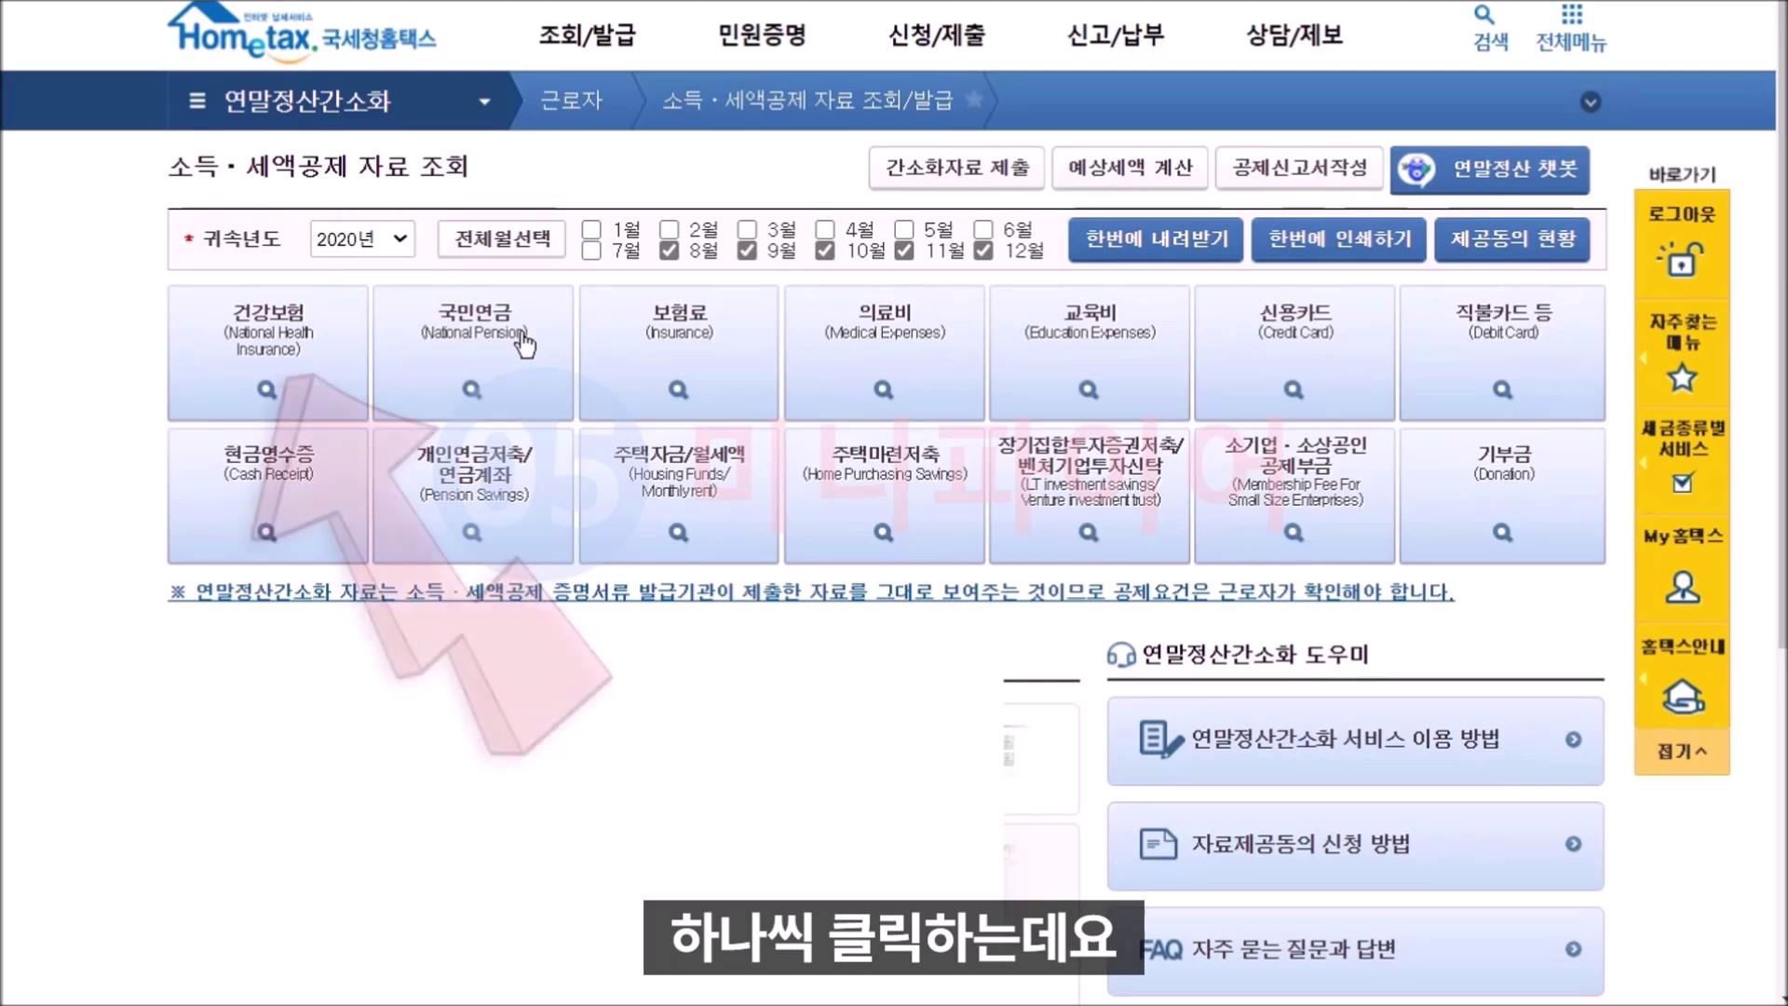
Step: Retrieve the health insurance (건강보험) and national pension (국민연금) deduction data for the selected months
left_click(337, 390)
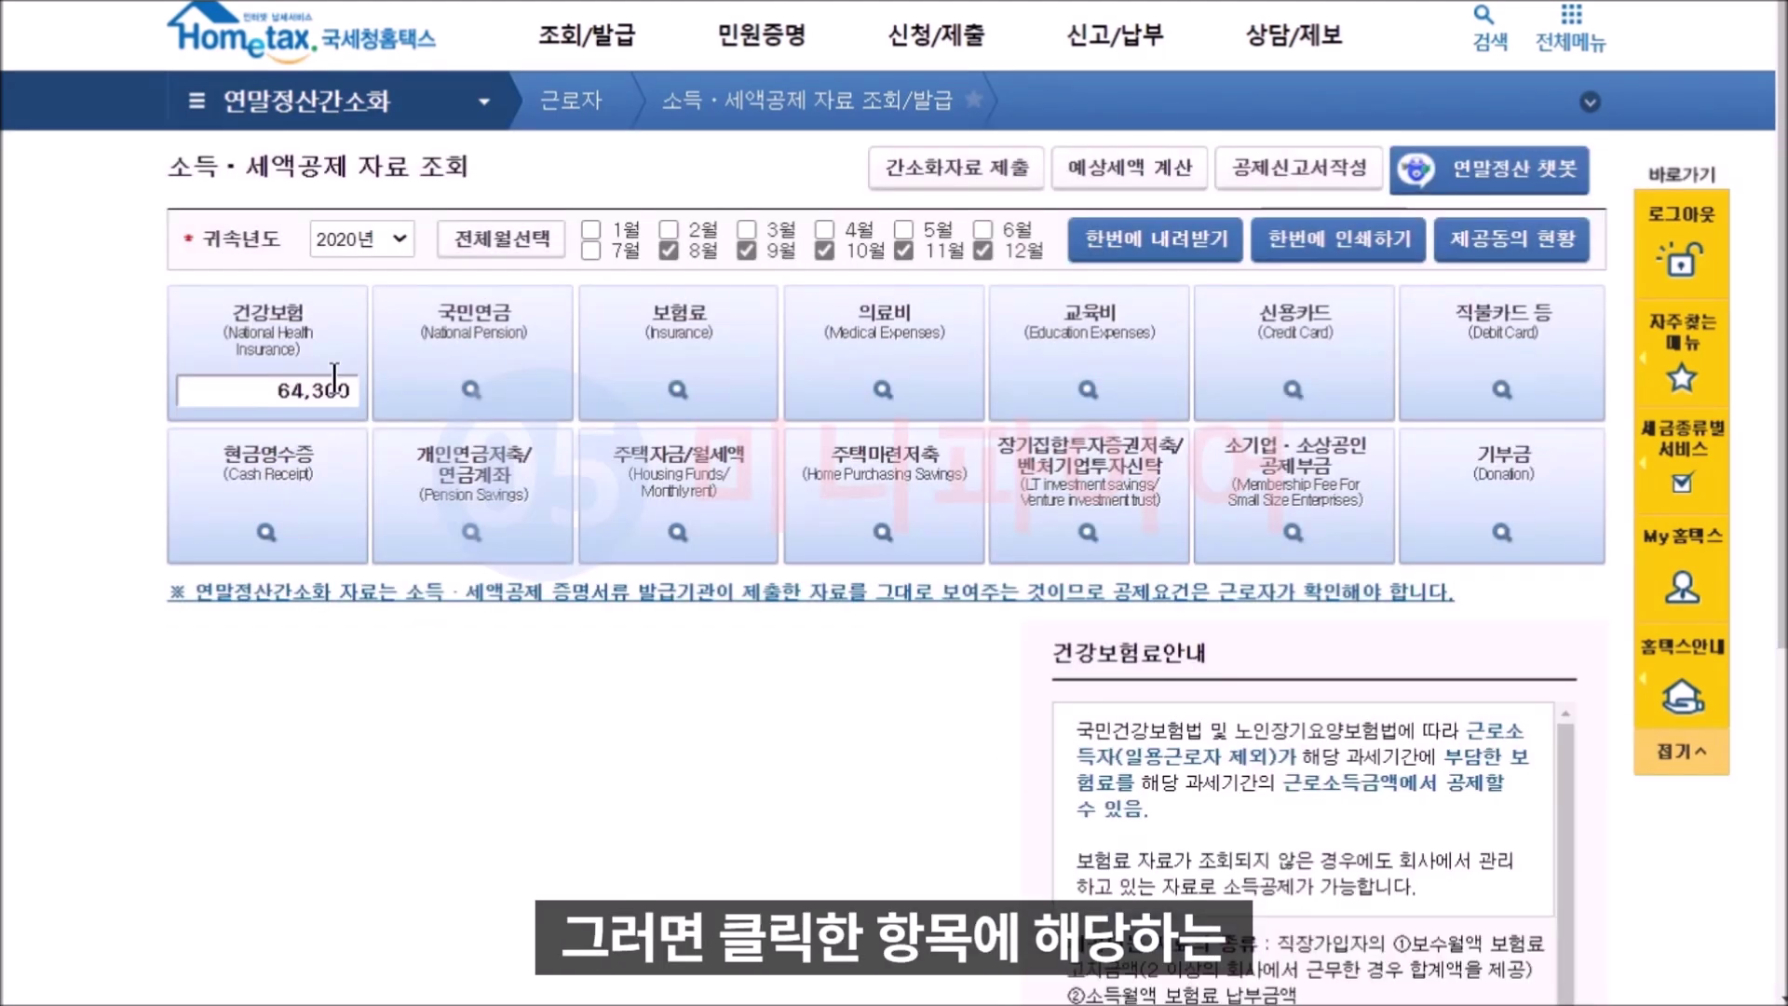
left_click(496, 366)
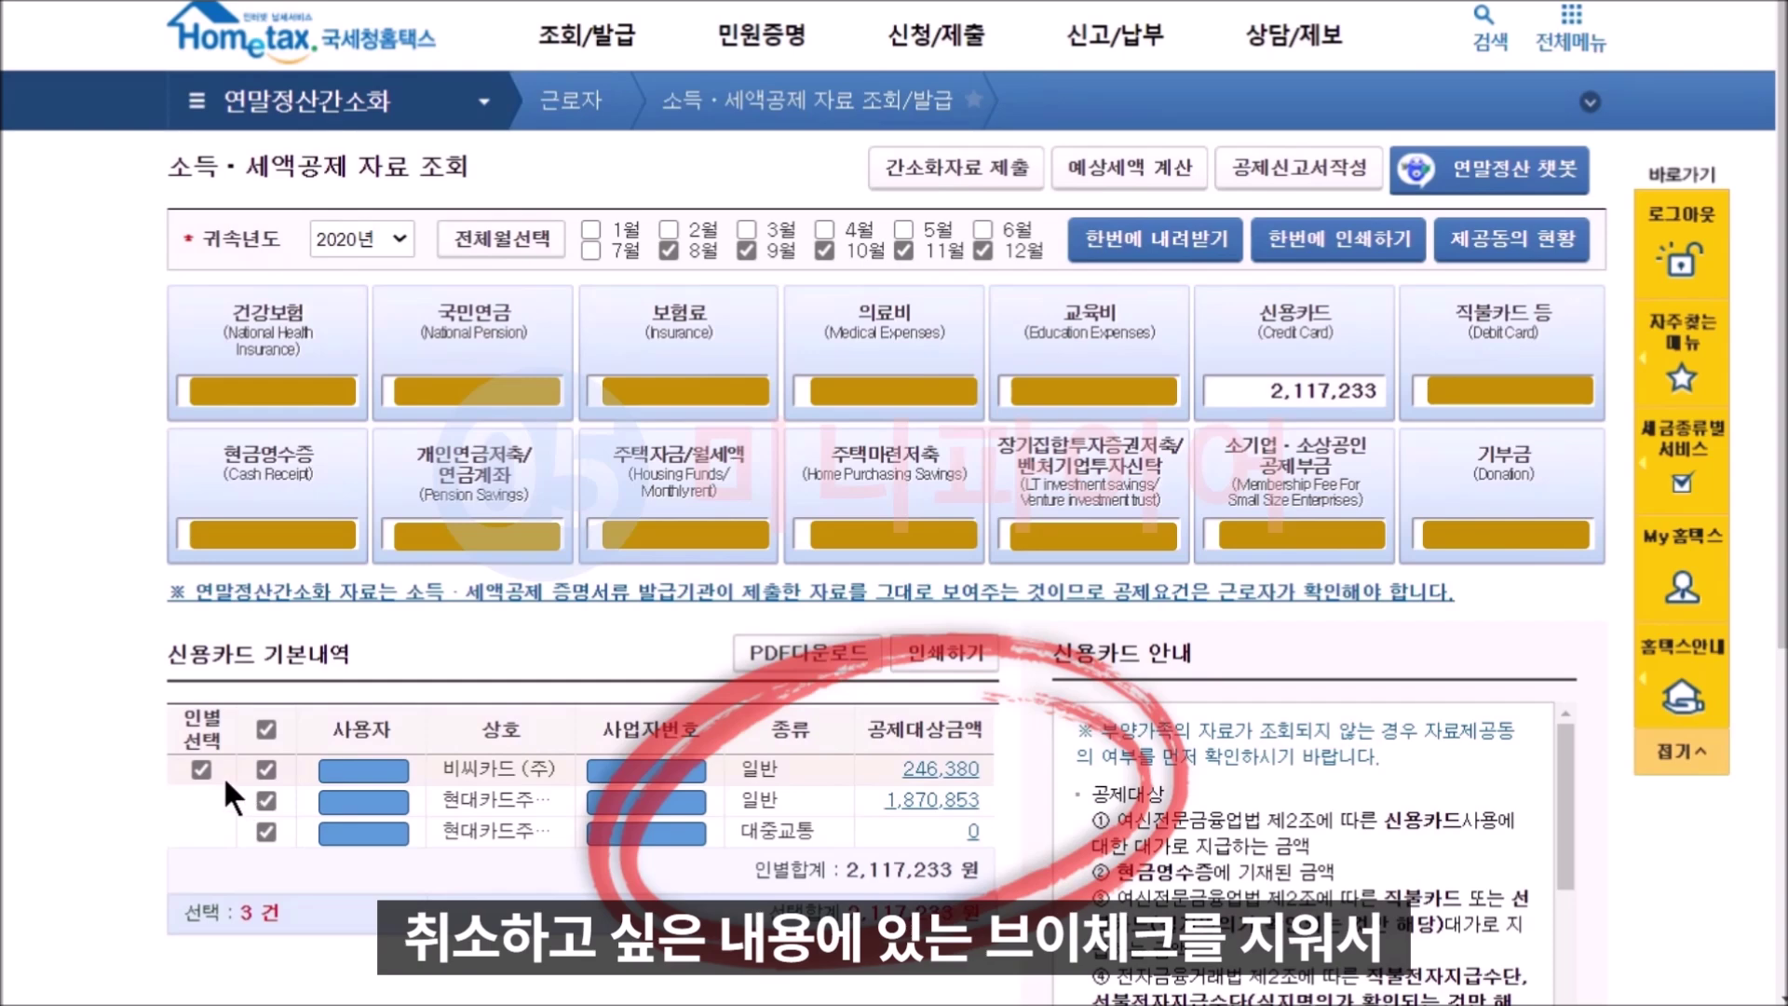
Step: Exclude the 비씨카드 entry and both 현대카드 entries from the credit card (신용카드) details
left_click(266, 769)
left_click(267, 801)
left_click(266, 830)
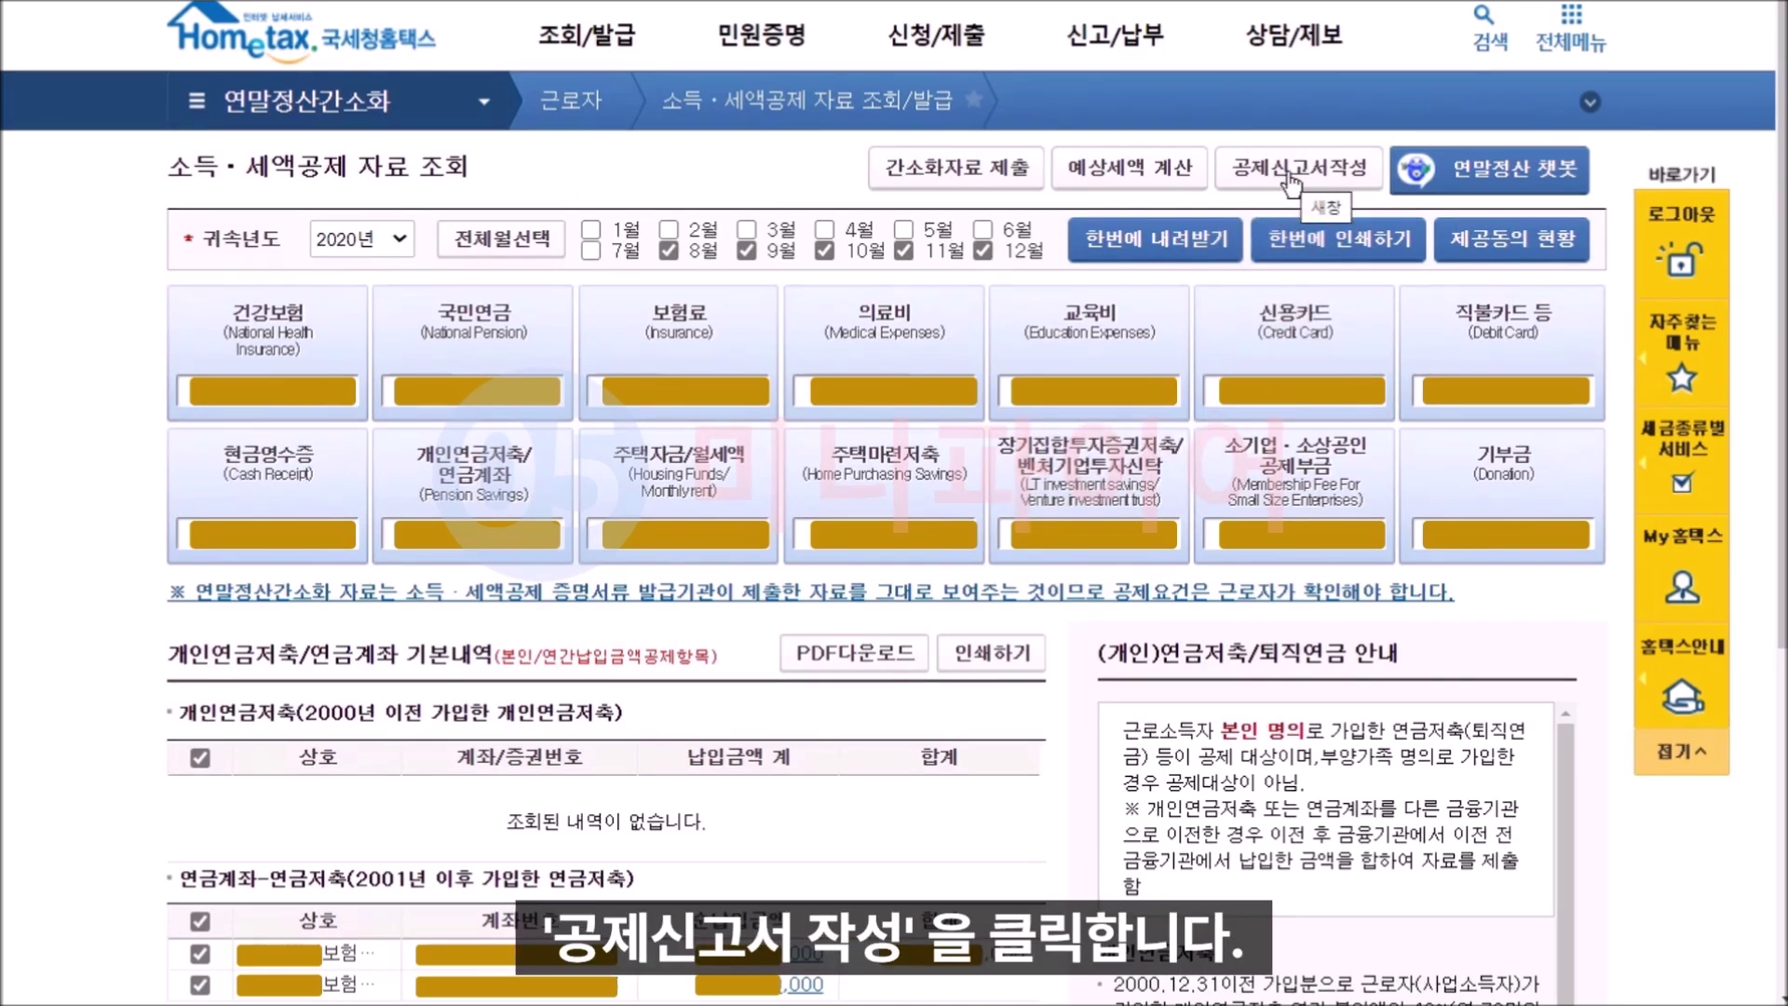
Step: Create a deduction report (공제신고서) from the selected simplified data for the chosen workplace and confirm its creation
left_click(1299, 170)
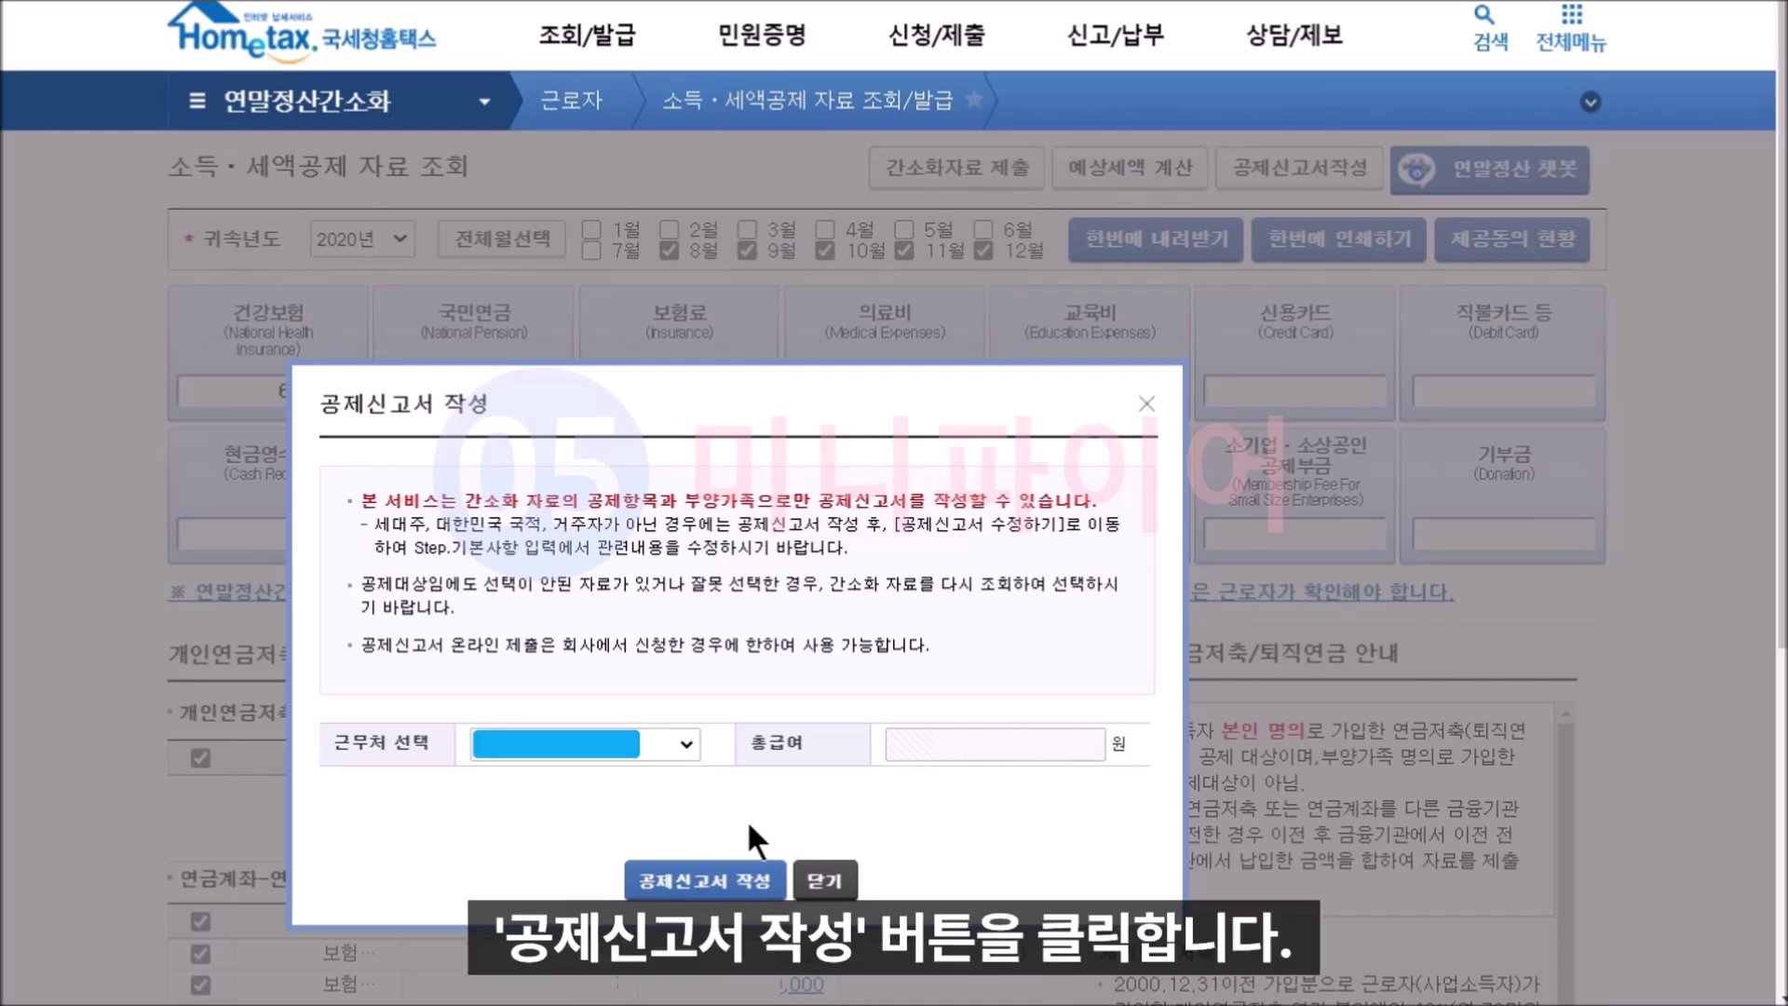
left_click(733, 880)
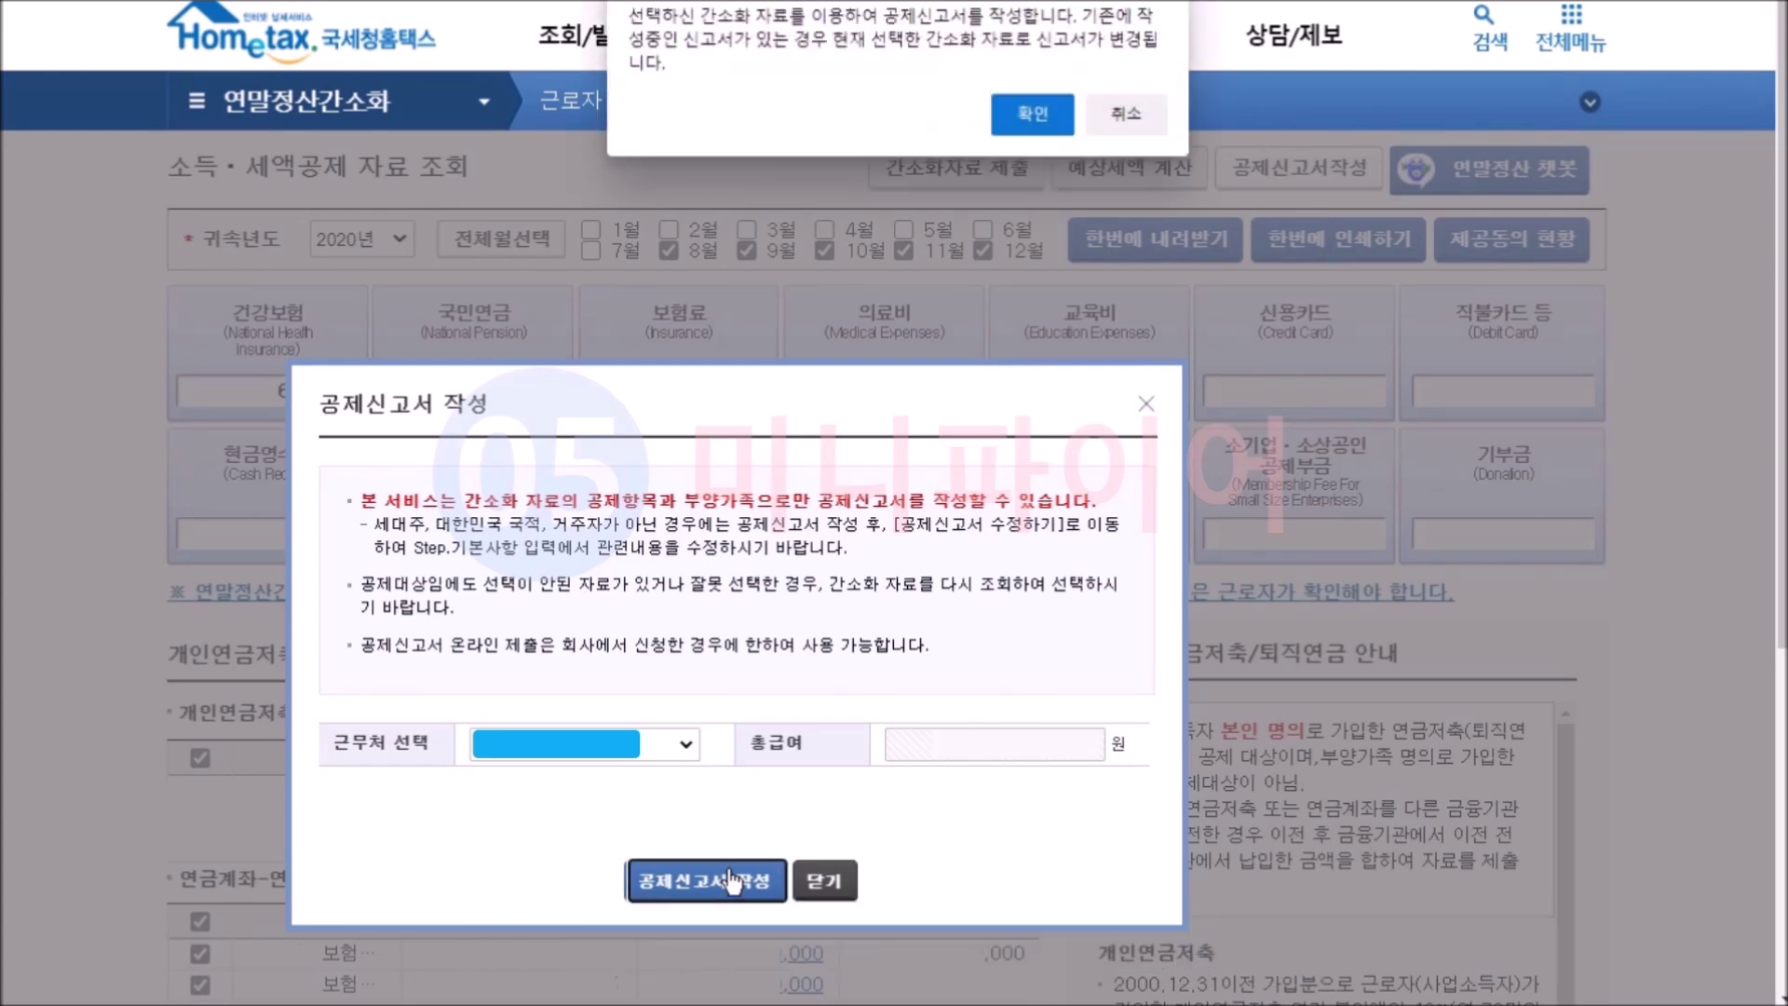
key("Return")
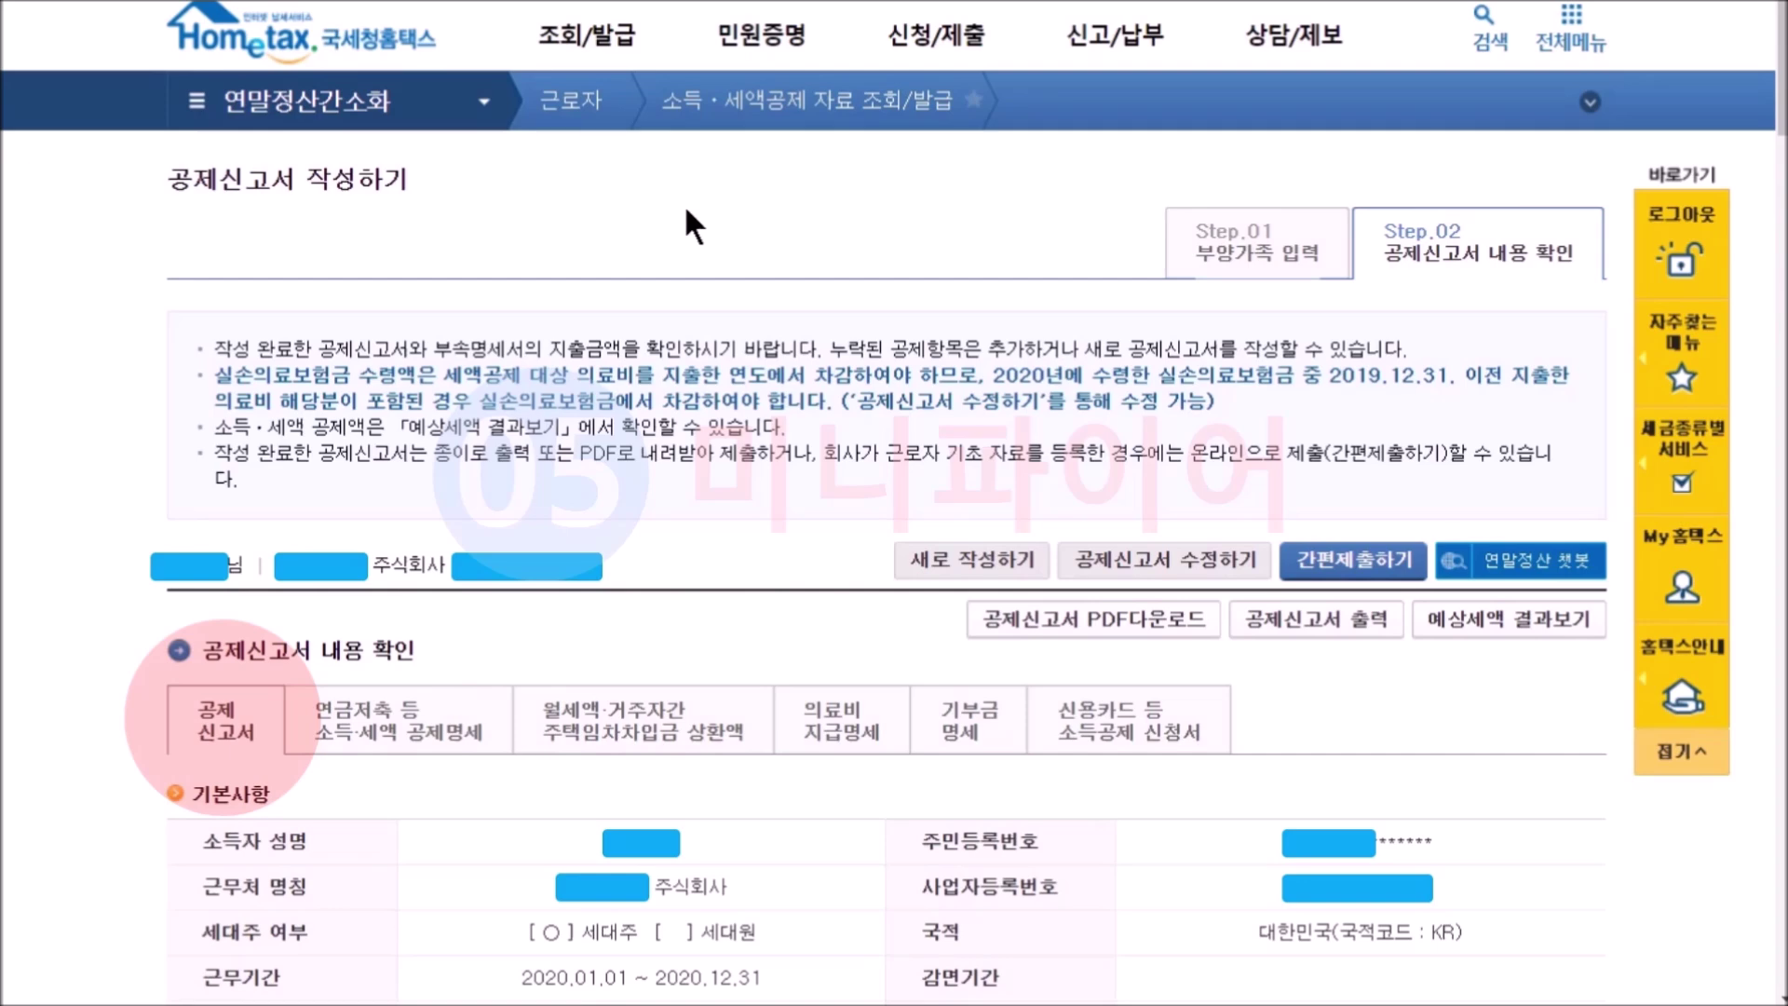
Step: Review the deduction report's basic information and income deduction sections, and open the report for editing (공제신고서 수정하기)
scroll(683, 204, "down", 5)
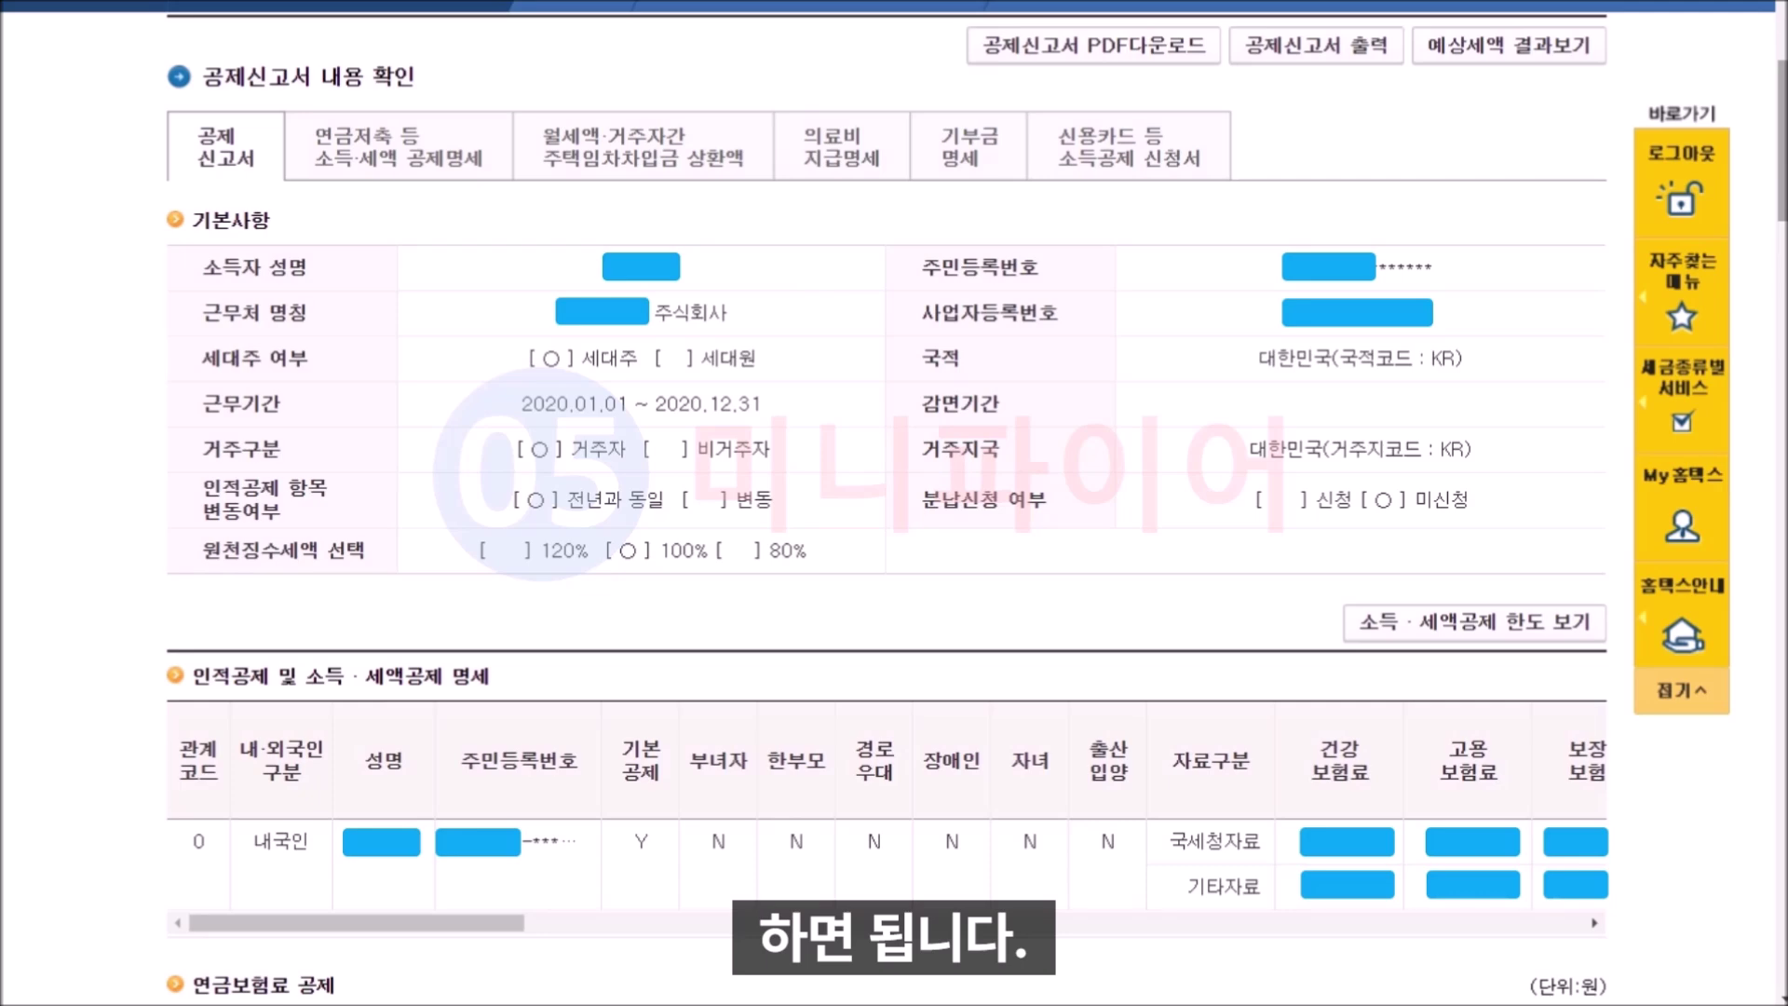
scroll(885, 503, "down", 10)
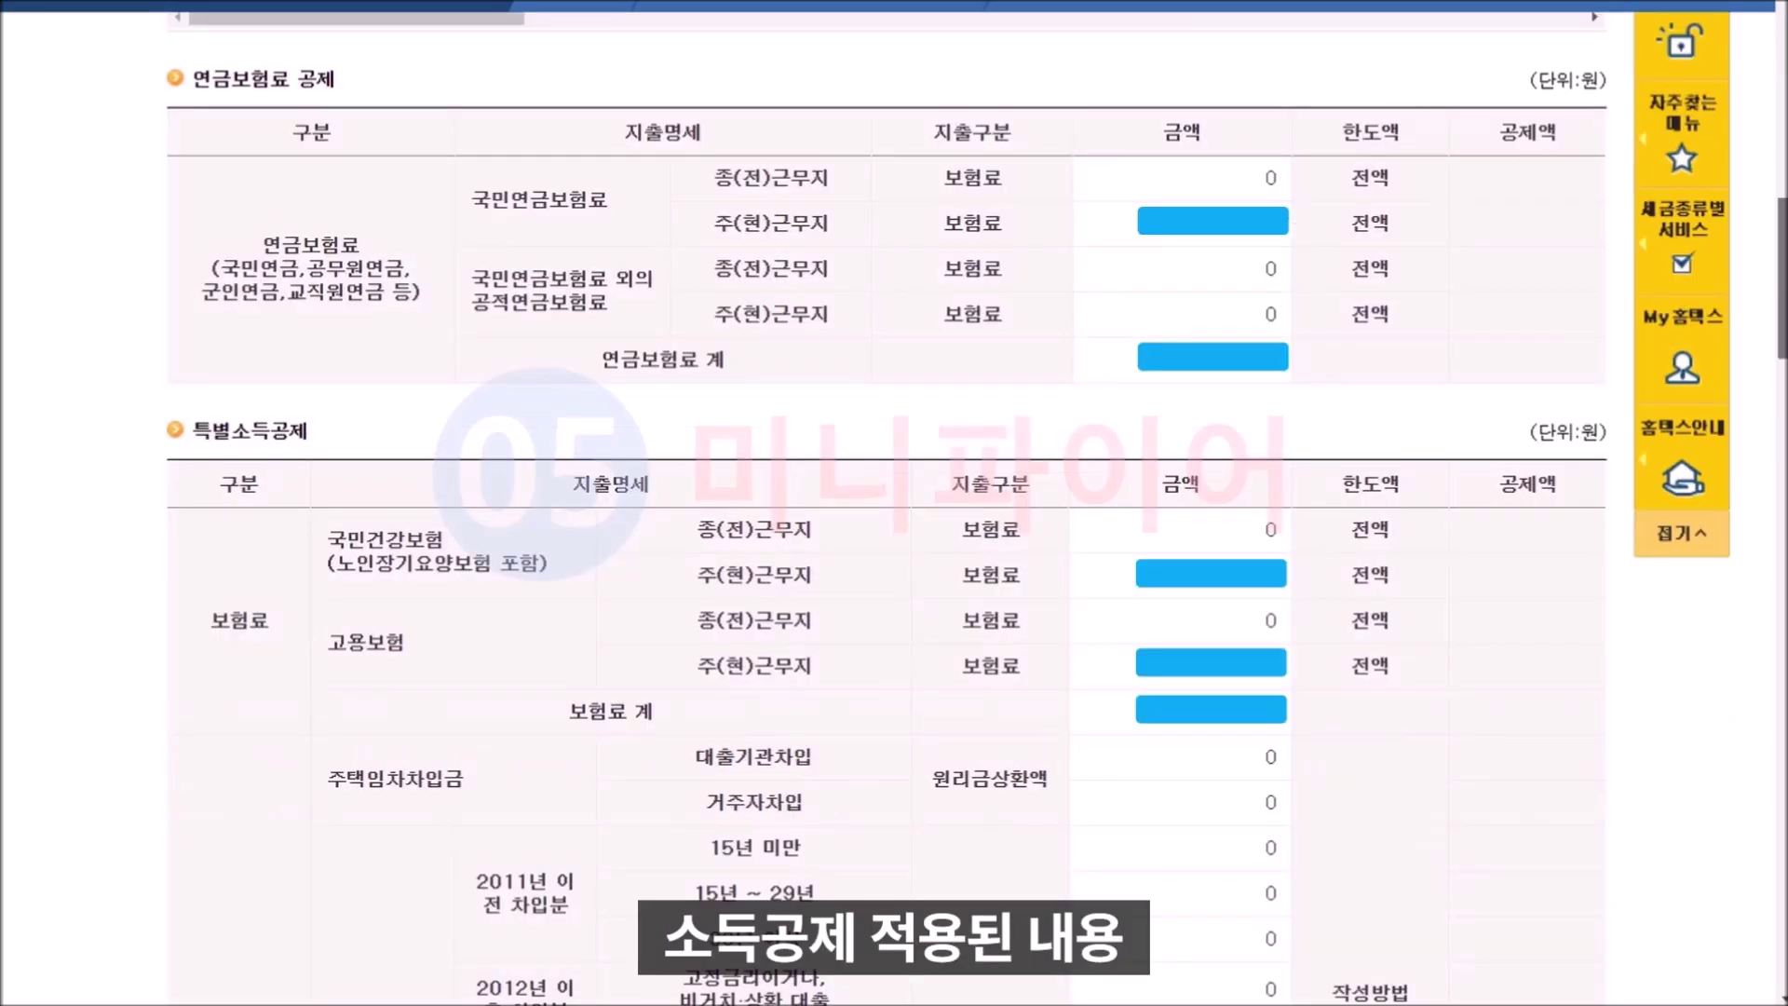
scroll(885, 503, "down", 10)
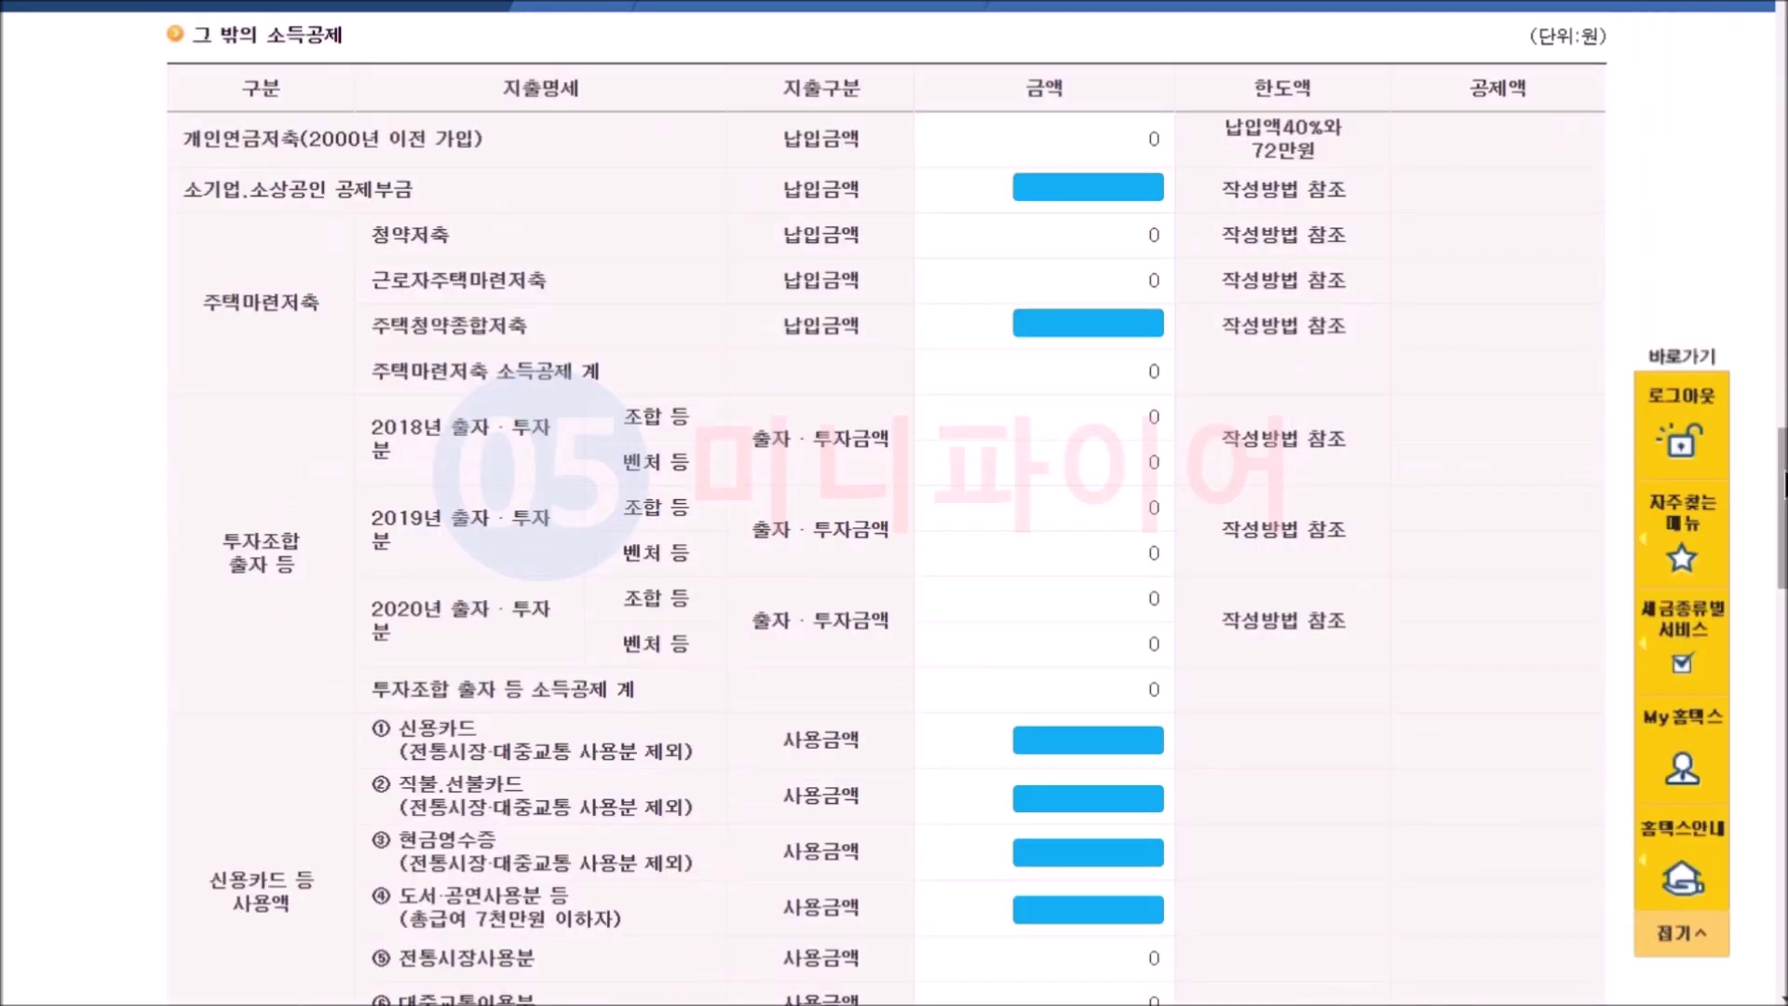
left_click_drag(1783, 482, 1783, 657)
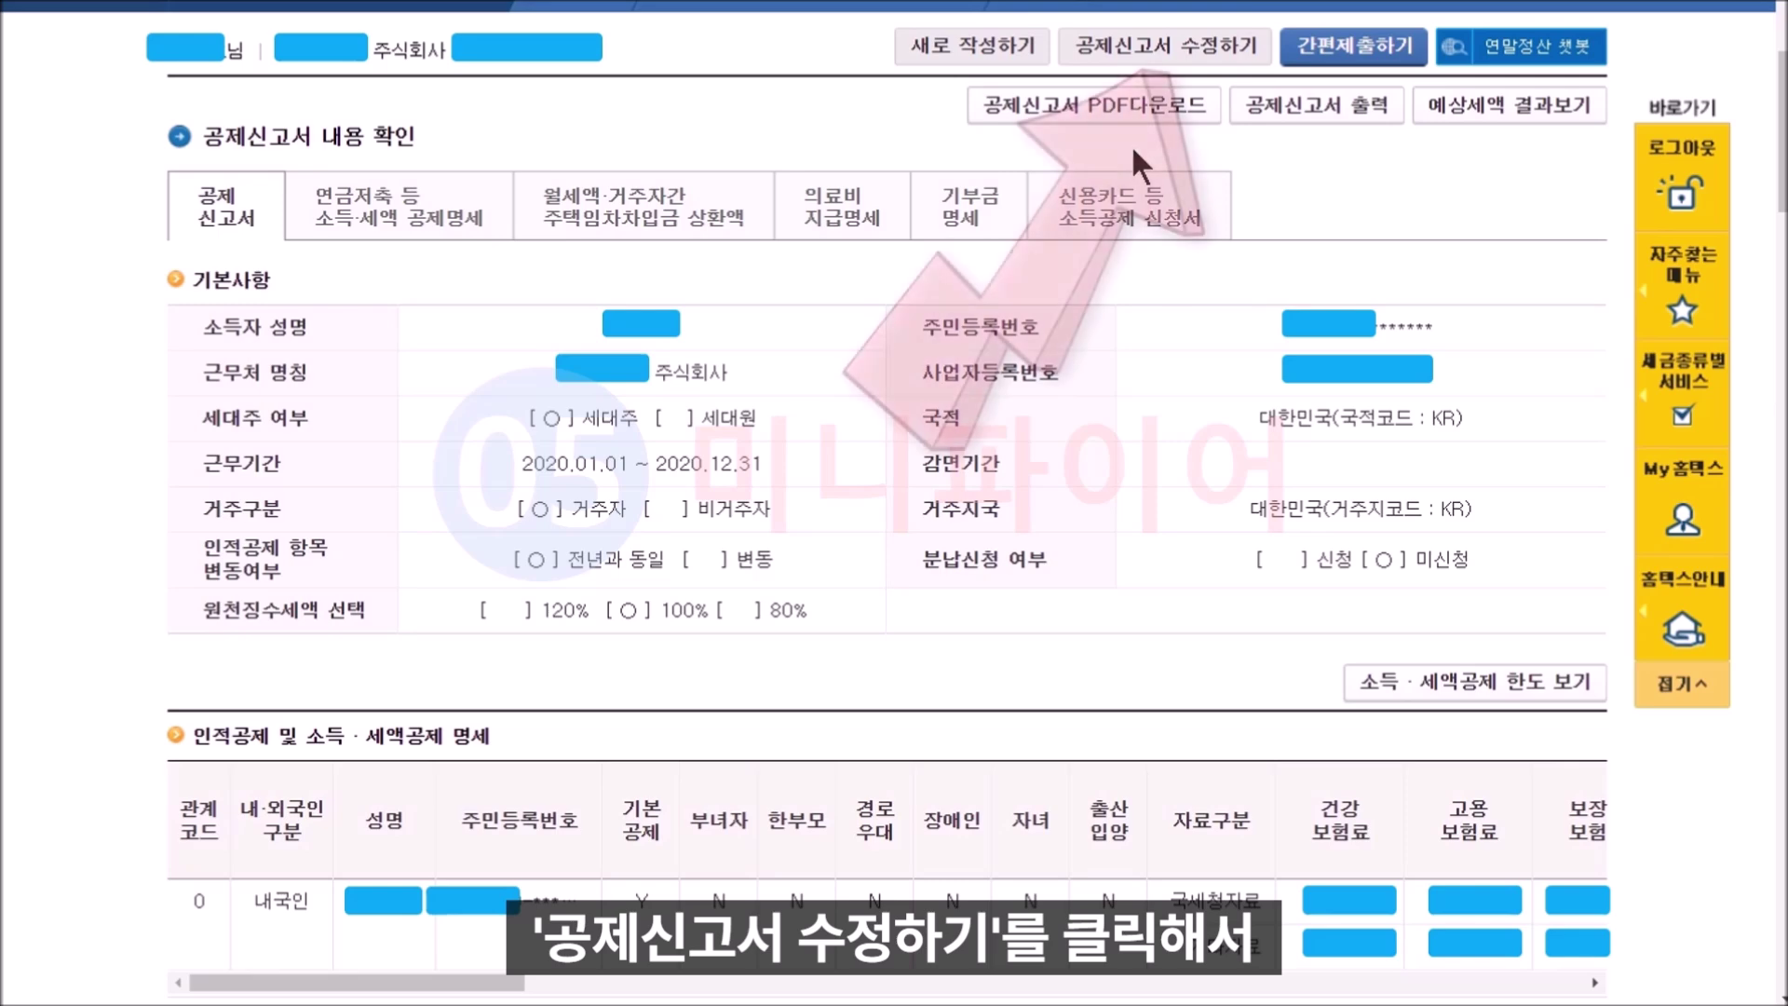
left_click(1166, 45)
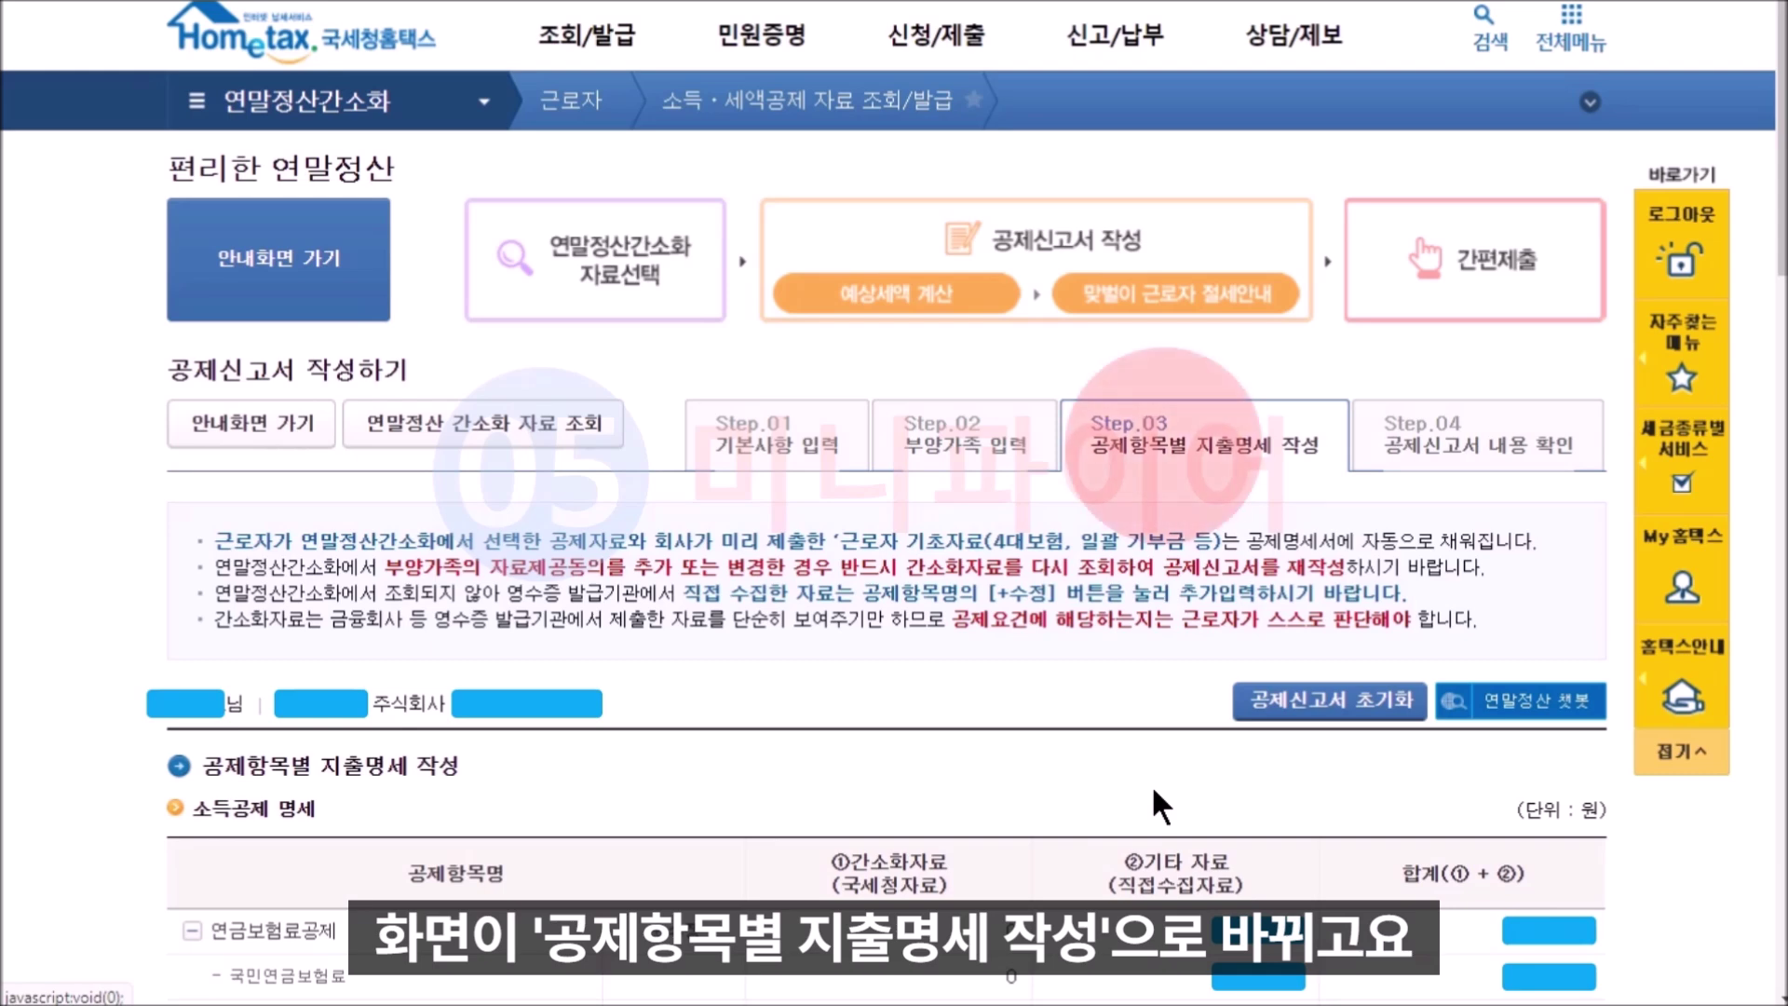
Step: Look through the income and tax deduction items in the expense statement and proceed to the report content check (Step.04)
scroll(1155, 792, "down", 8)
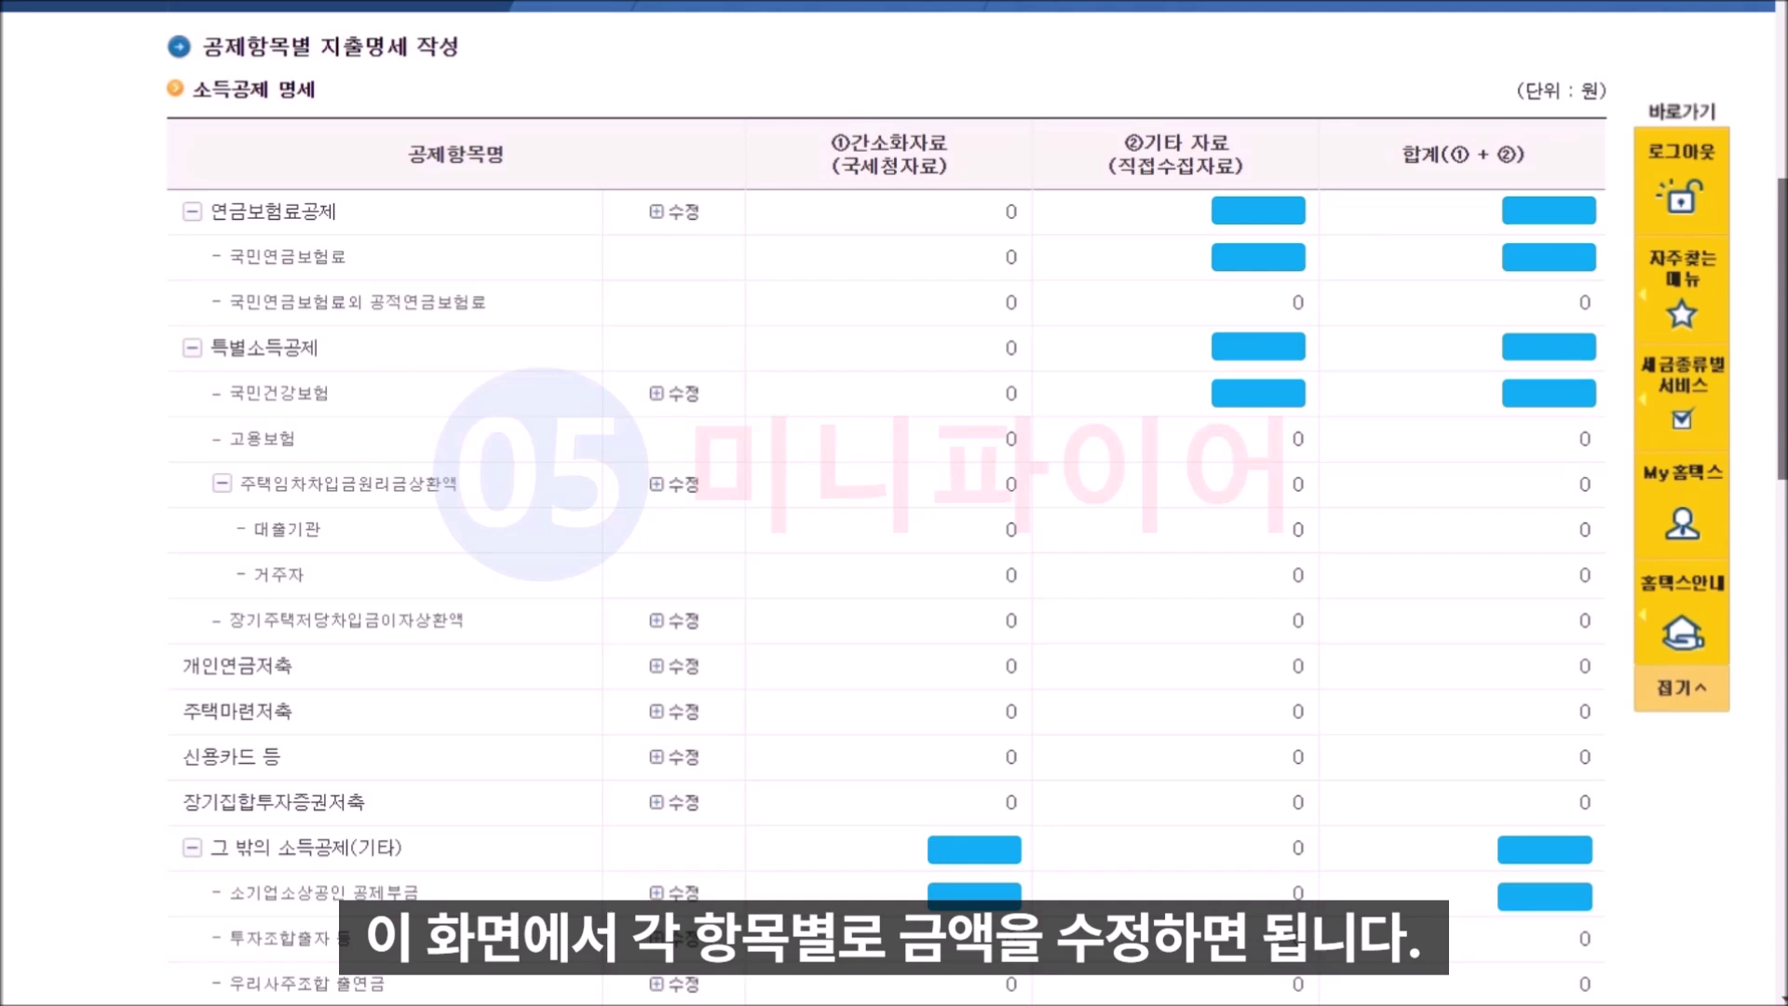
scroll(885, 522, "down", 10)
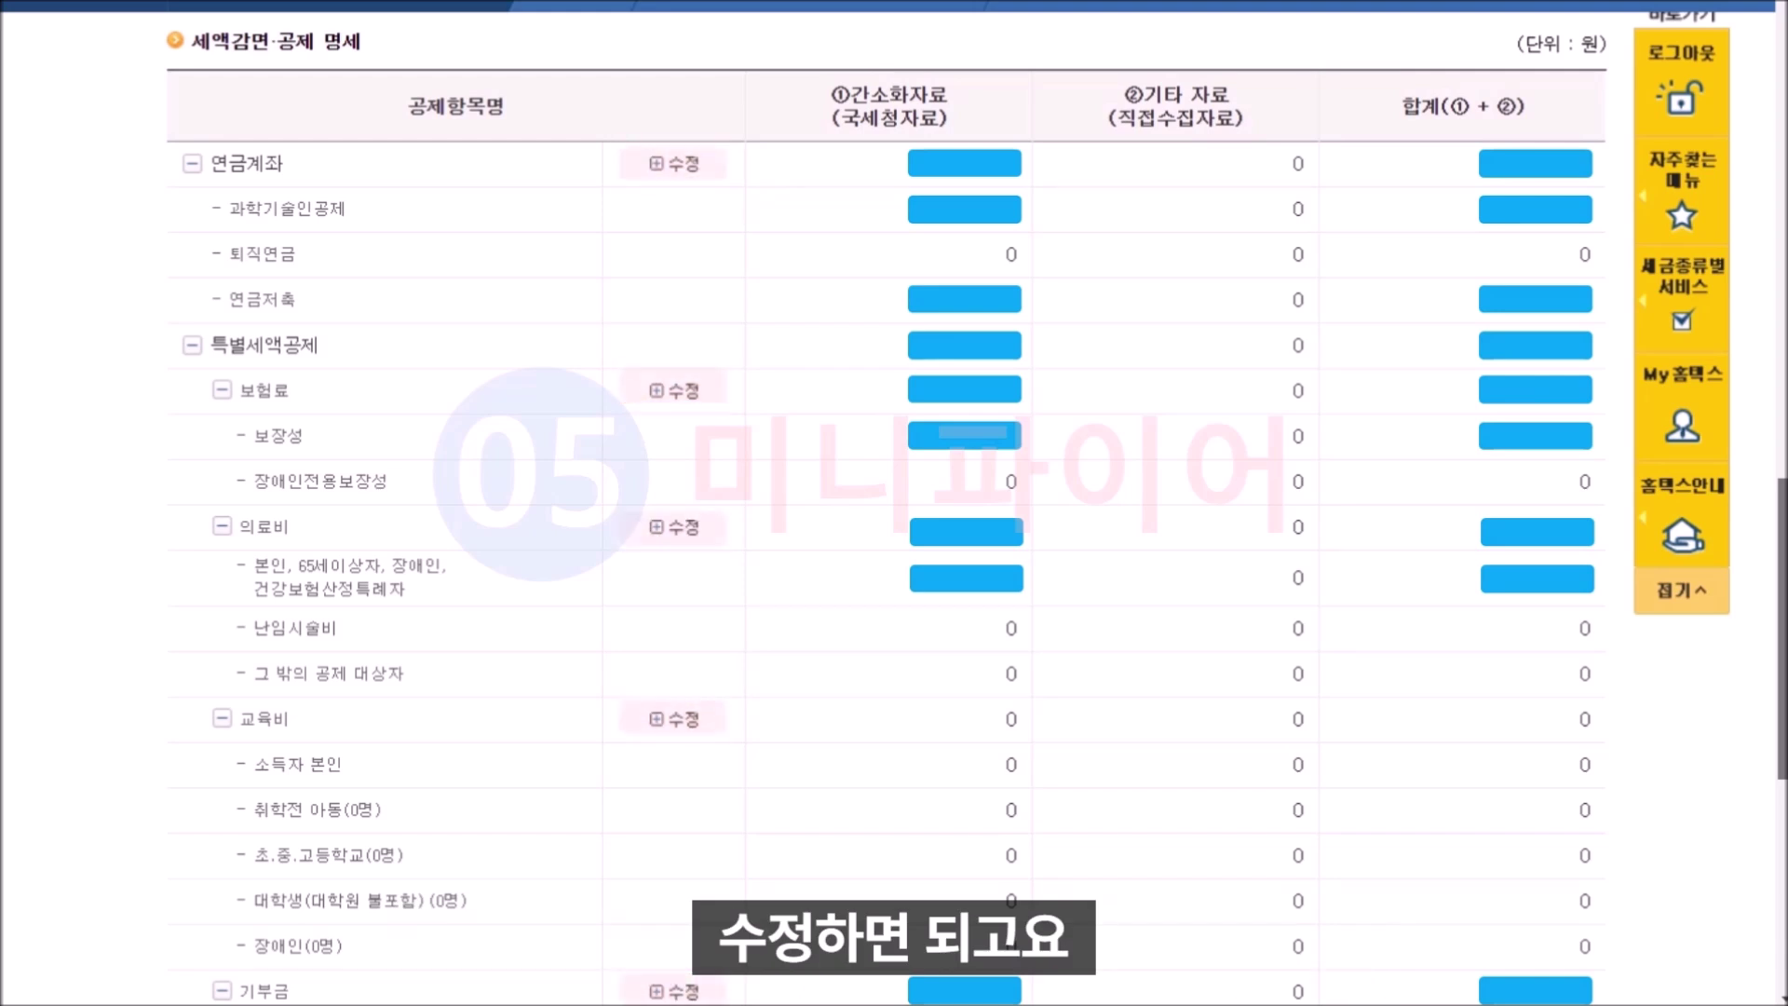
scroll(1292, 934, "down", 5)
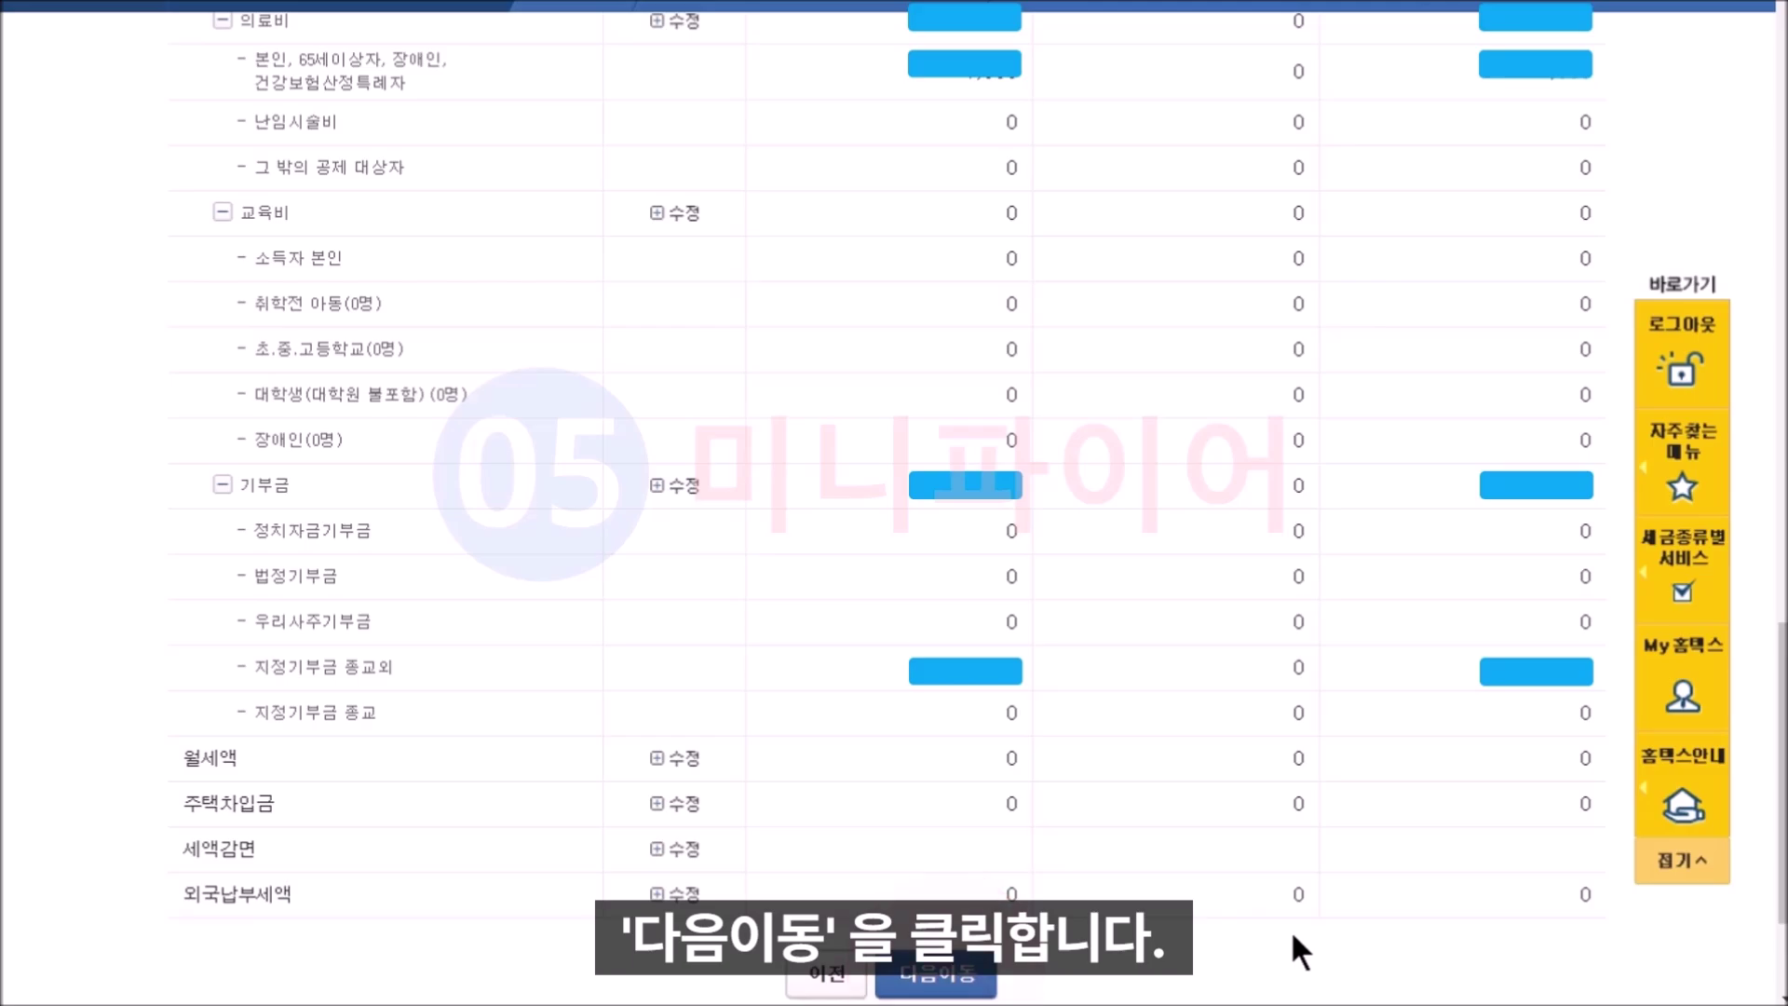
left_click(936, 973)
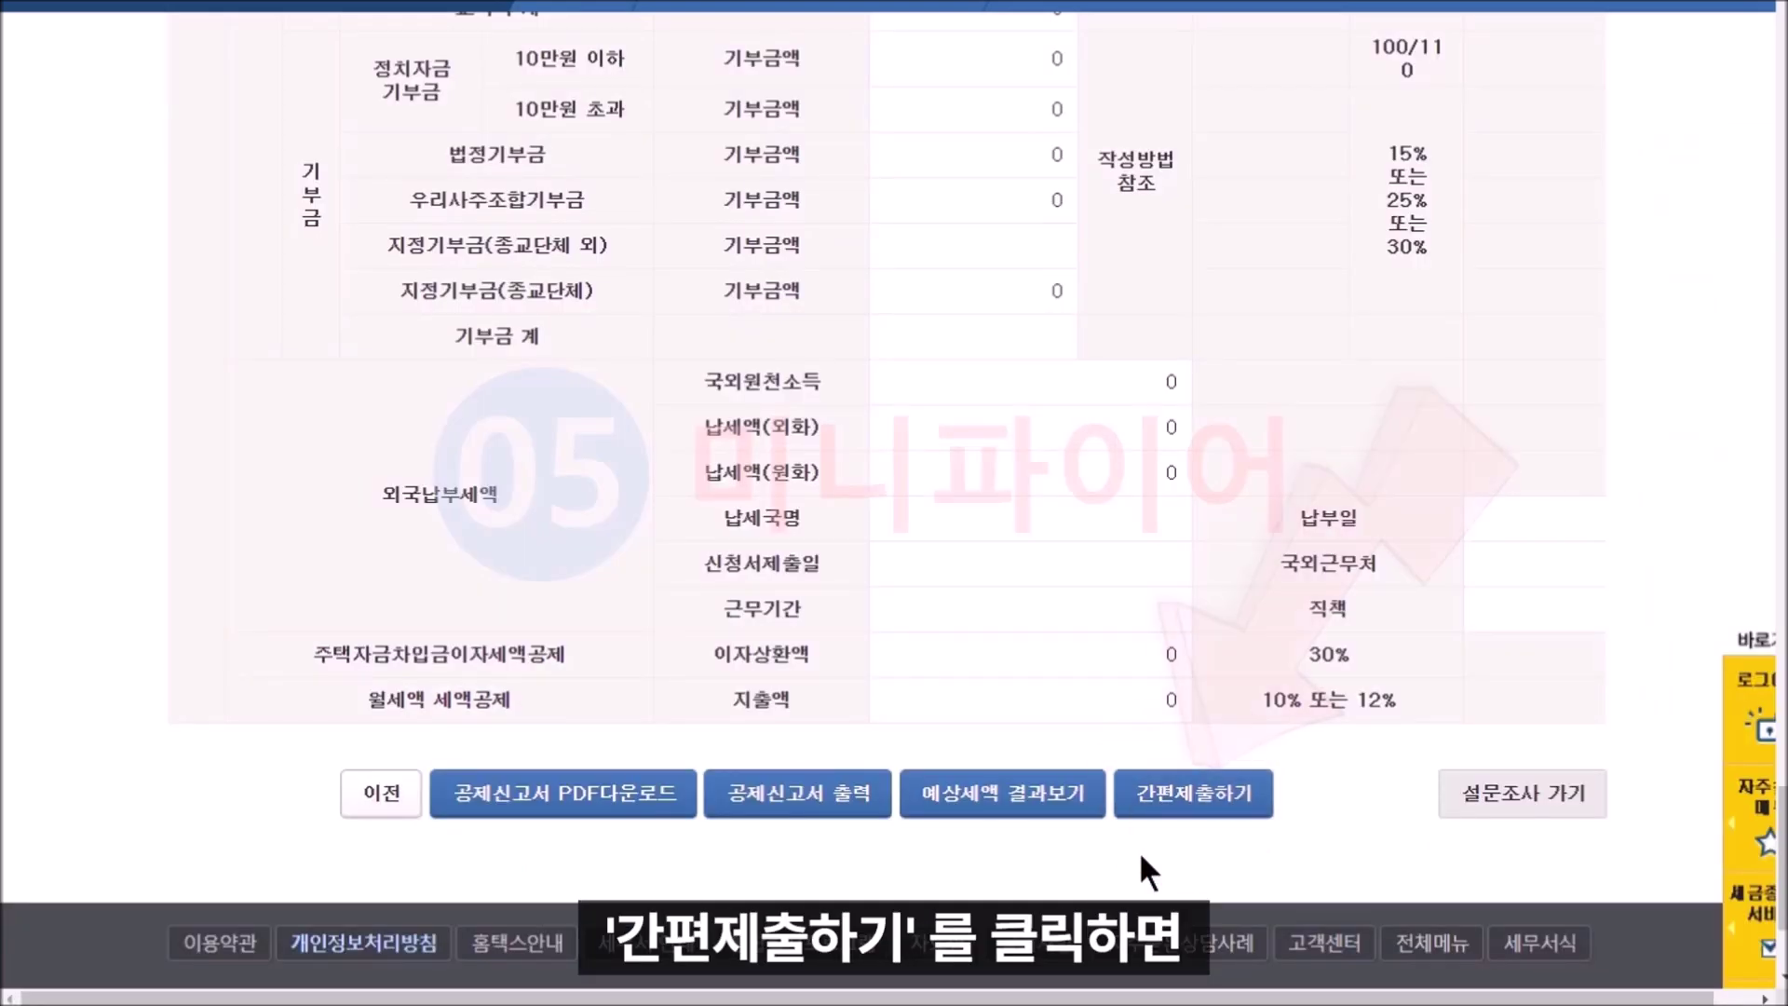
Step: Submit the completed deduction report to the company by simple submission (간편제출), agreeing to the data provision terms
left_click(1175, 801)
key("Return")
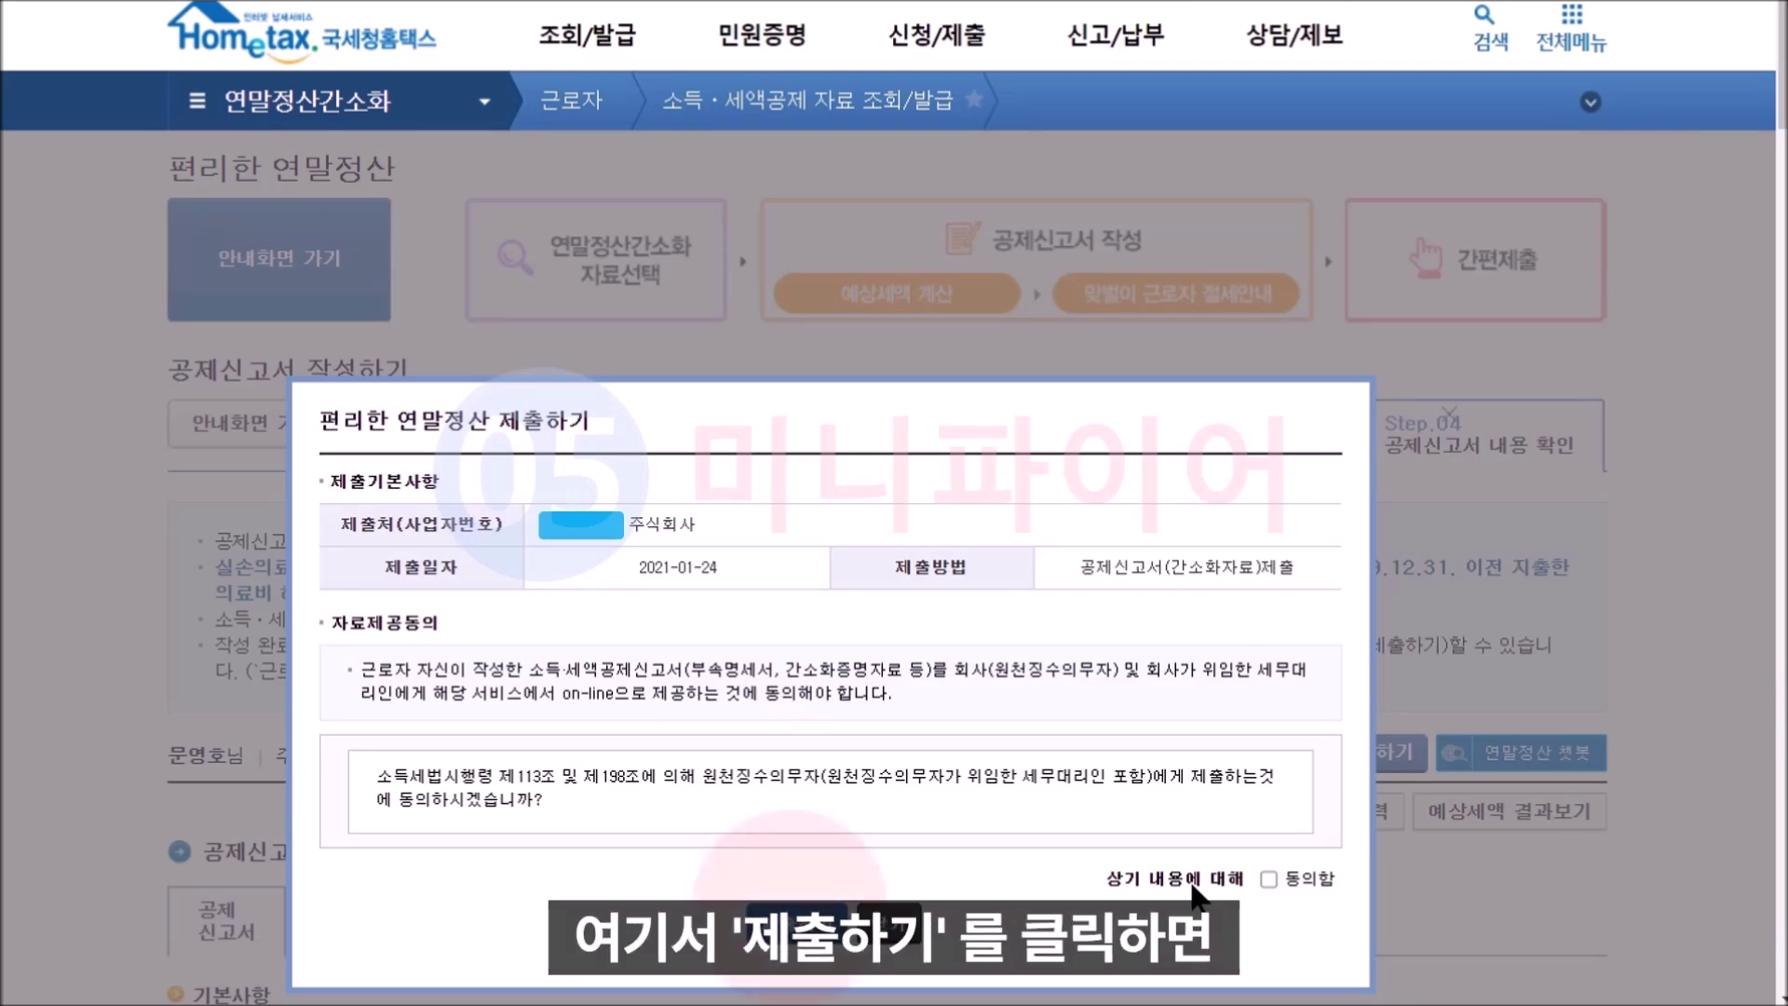
left_click(1269, 878)
left_click(796, 923)
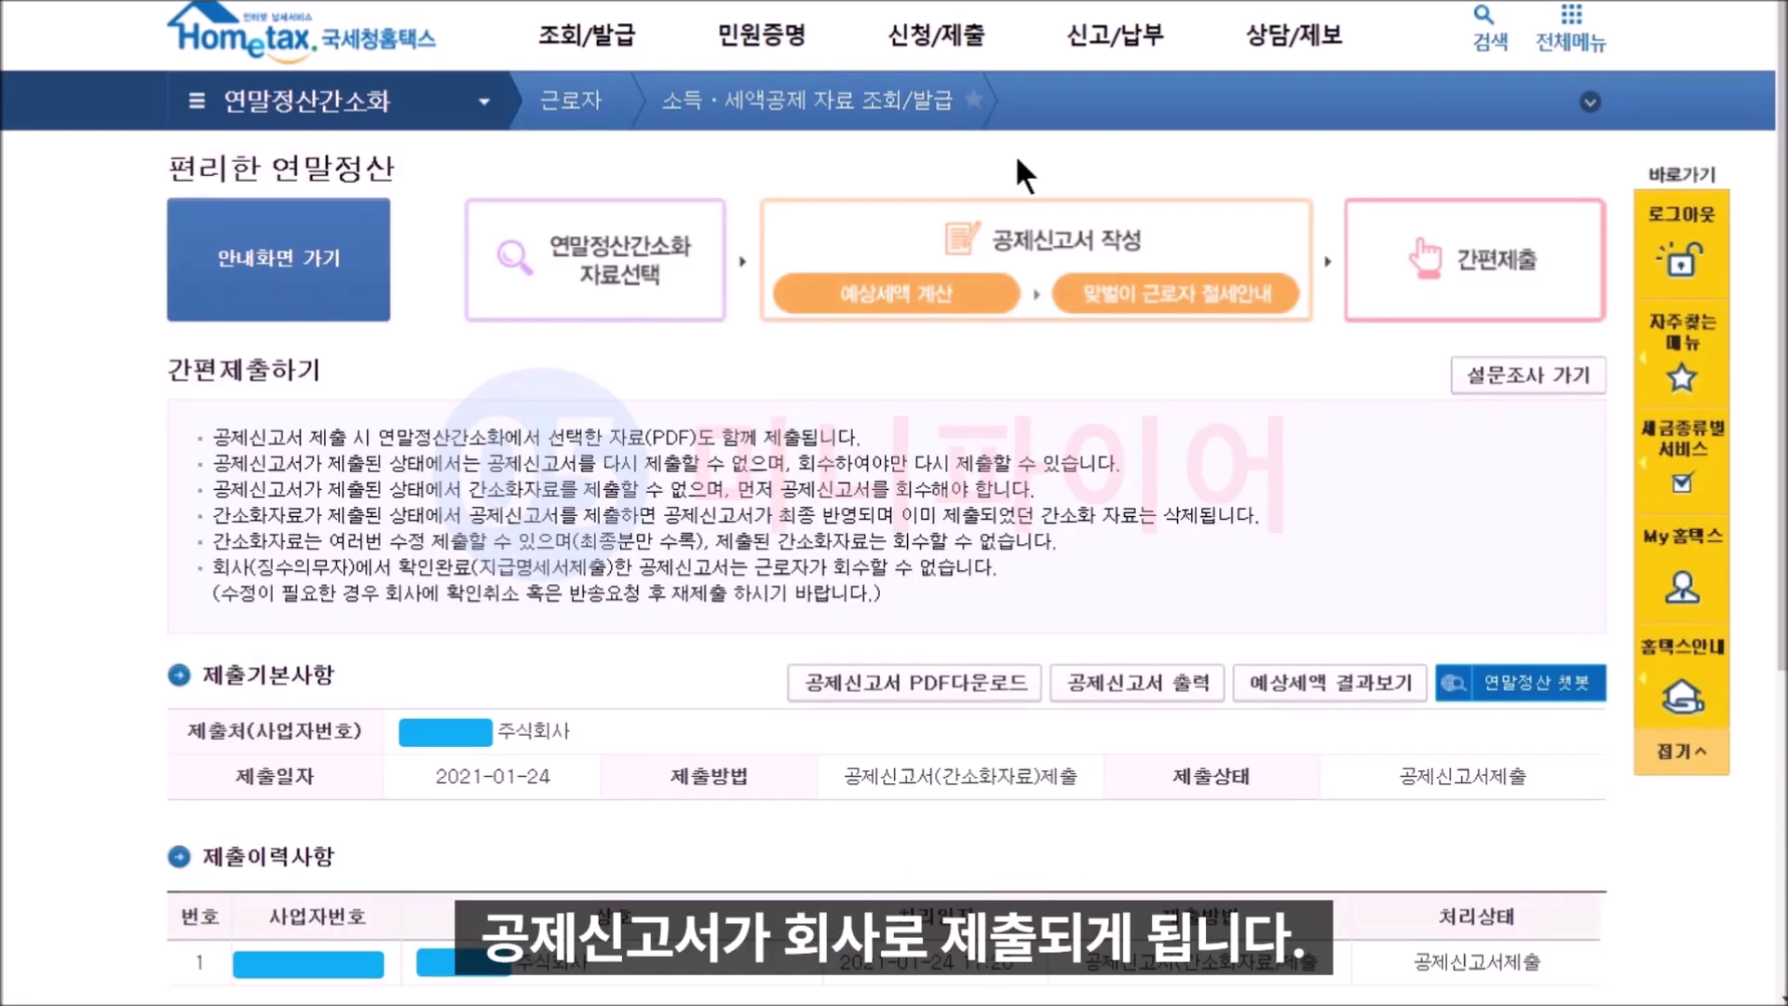